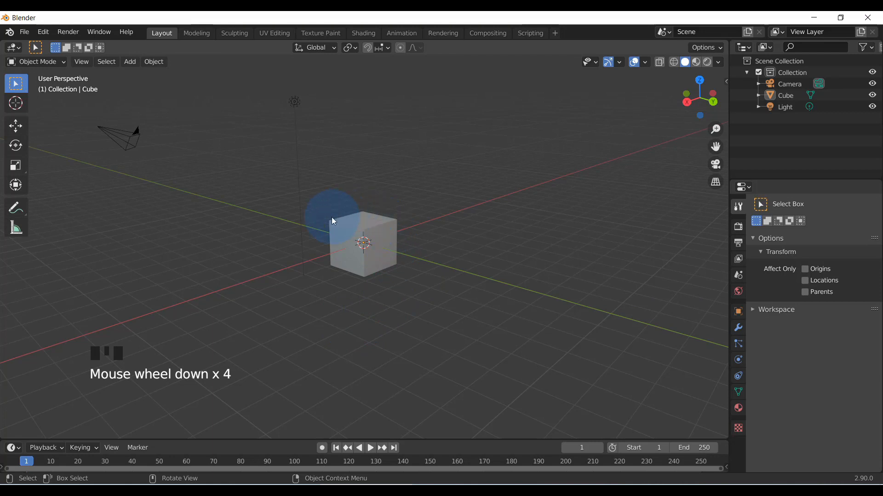
Place the 3D cursor in the empty space beyond the cube using the Cursor tool
left_click(130, 61)
mouse_move(147, 78)
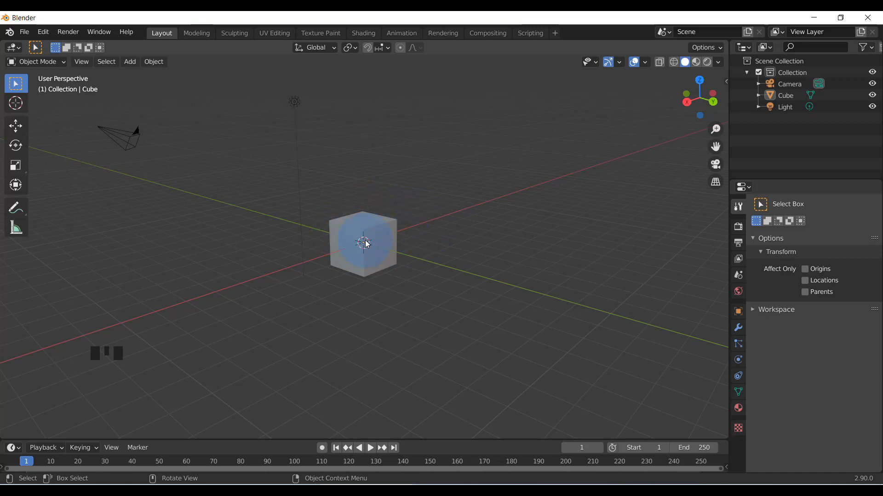
left_click(16, 106)
left_click(508, 147)
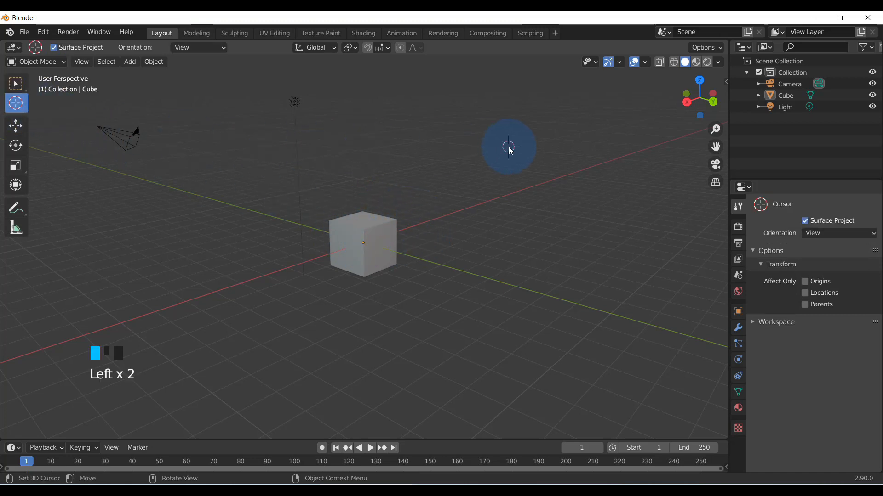
scroll(363, 267, "up", 4)
mouse_move(356, 264)
middle_mouse_down()
mouse_move(383, 260)
mouse_move(371, 268)
middle_mouse_up()
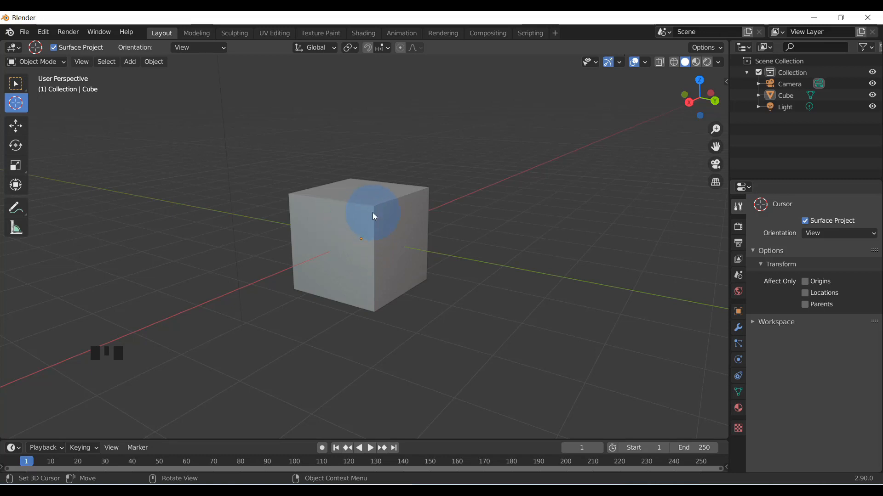
right_click(472, 103)
left_click(422, 98)
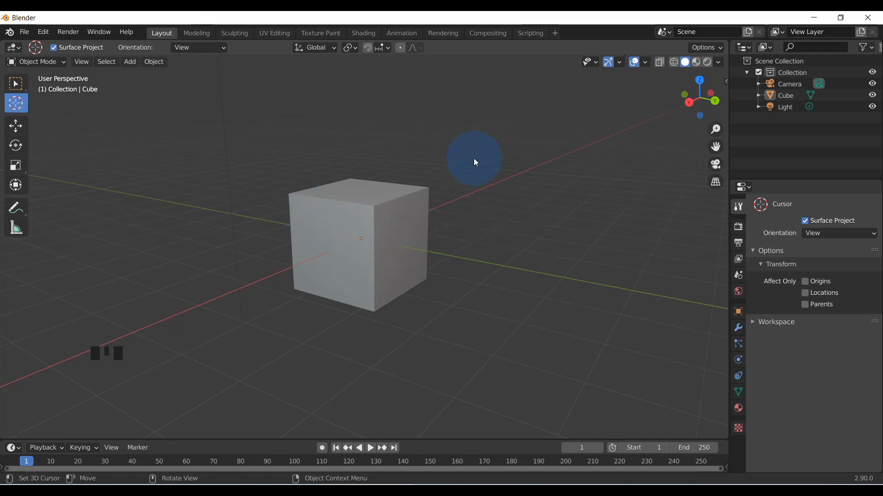
scroll(360, 262, "down", 3)
middle_click_drag(361, 265, 352, 73)
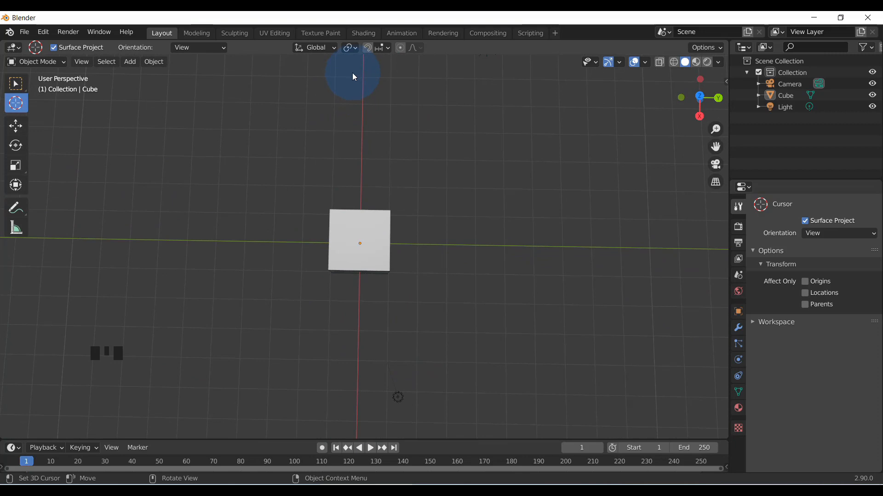
Set the transform pivot point to Median Point
left_click(355, 48)
left_click(355, 48)
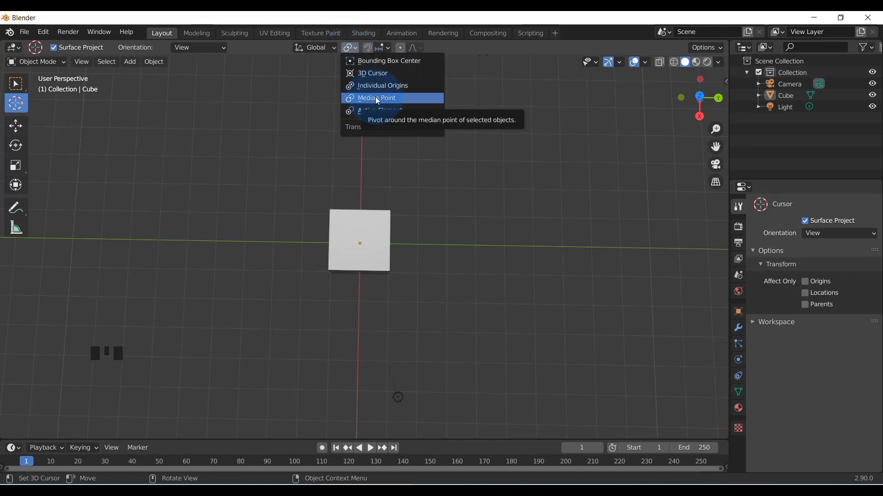
left_click(372, 99)
left_click(350, 48)
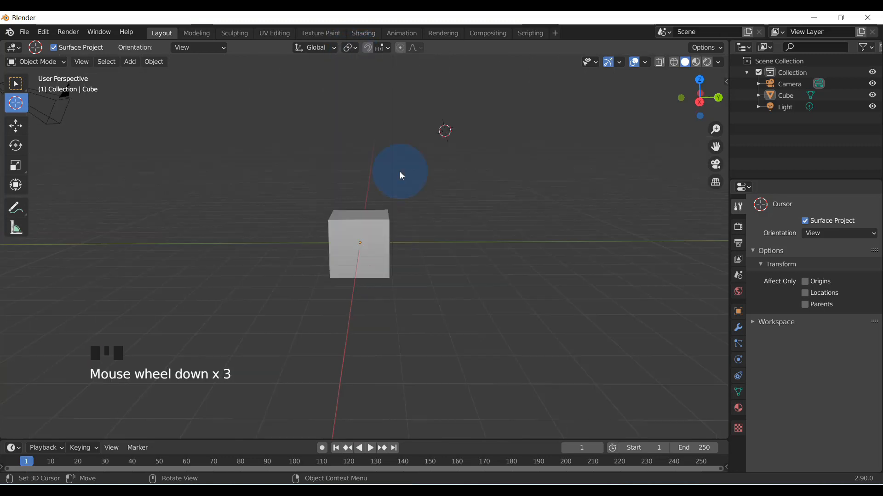
Delete the light and the camera from the scene
scroll(398, 171, "down", 2)
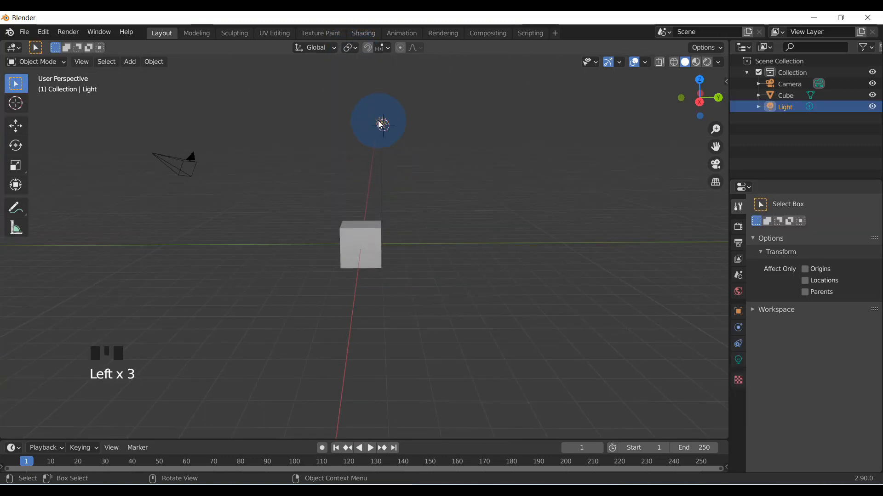
key("Delete")
left_click(186, 161)
key("Delete")
Select the cube and activate the Move tool so its transform gizmo is available
left_click(360, 270)
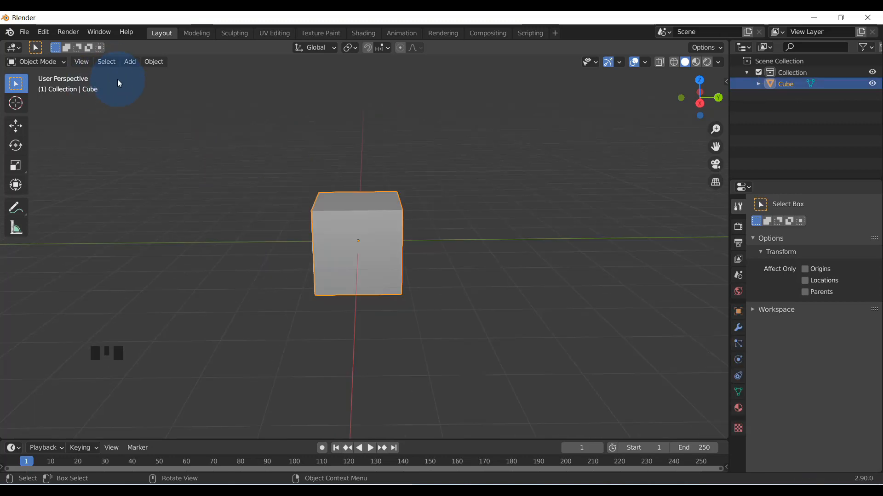
left_click(254, 191)
left_click(257, 181)
left_click(351, 244)
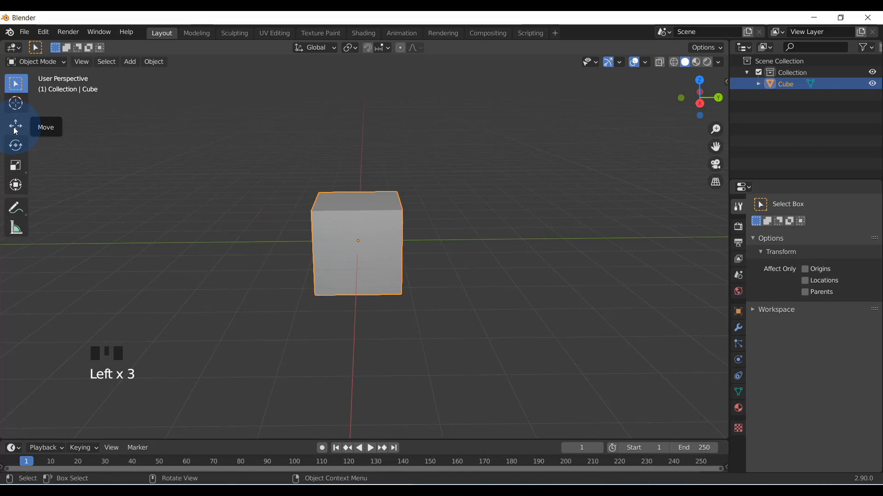
left_click(13, 130)
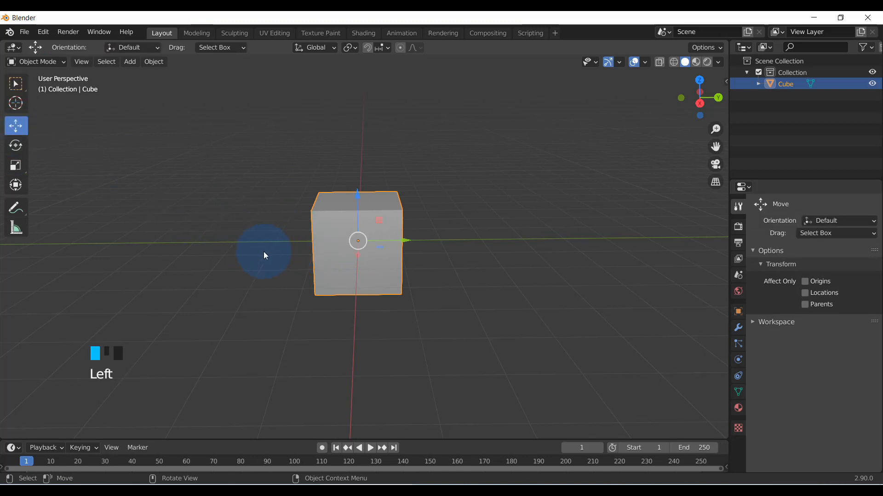
middle_click_drag(283, 256, 360, 252)
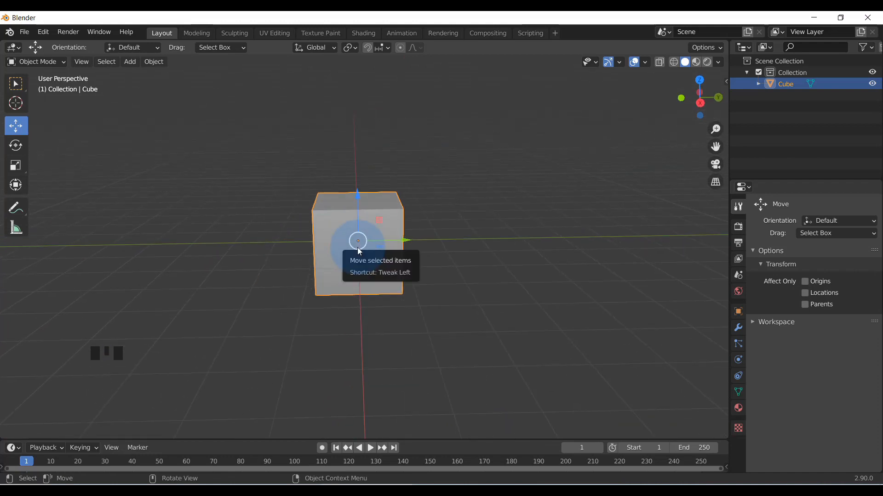
scroll(357, 255, "down", 6)
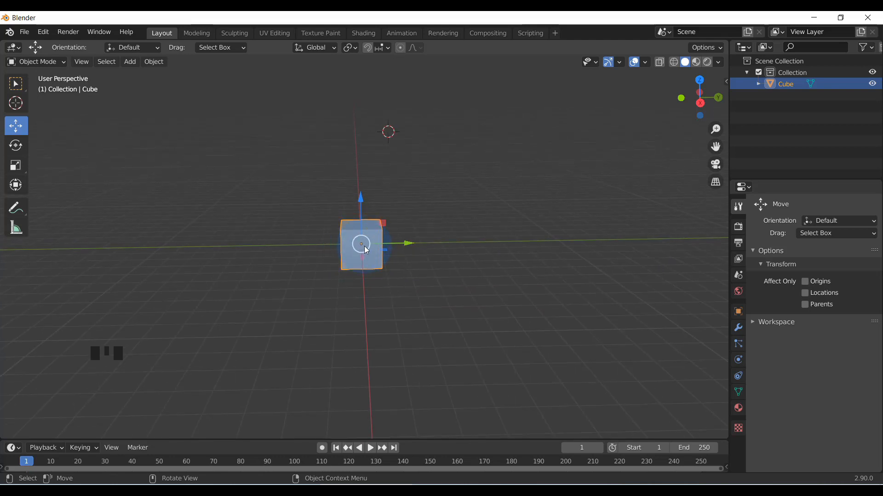
scroll(365, 250, "up", 5)
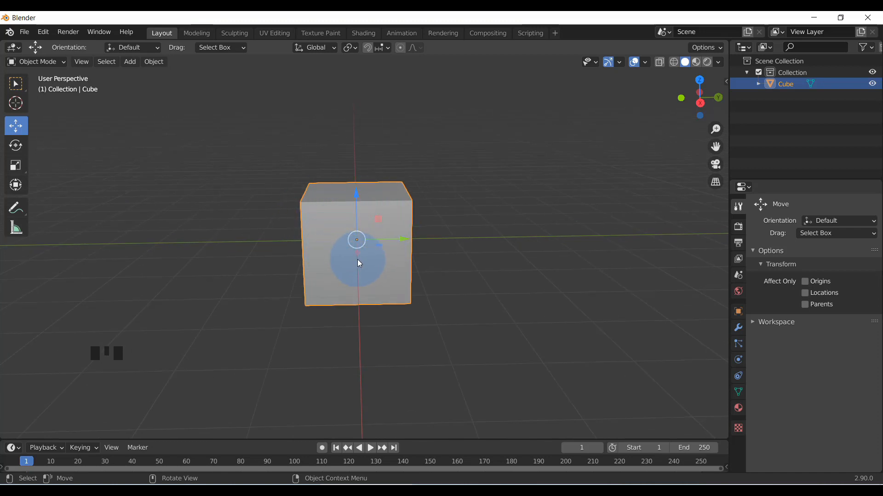
View the cube from above and show its location, rotation, scale and dimension properties beside the viewport
scroll(350, 241, "down", 3)
middle_click_drag(350, 242, 352, 322)
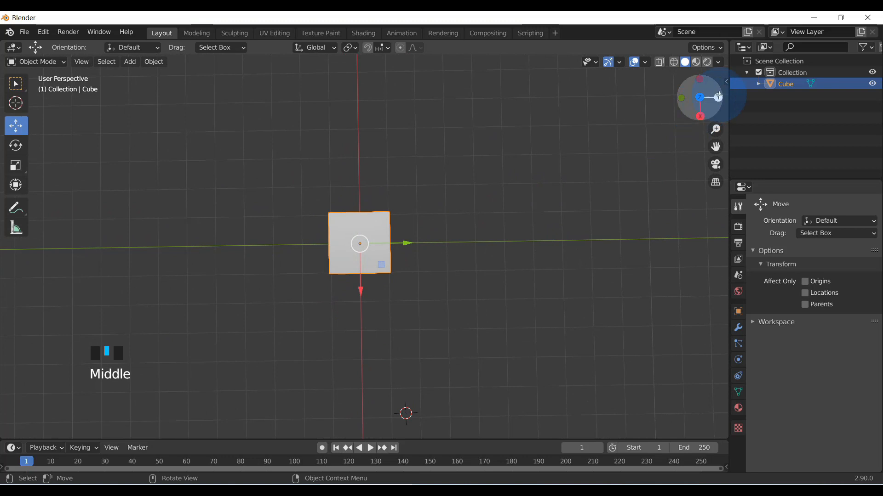
left_click(725, 81)
left_click_drag(668, 97, 610, 100)
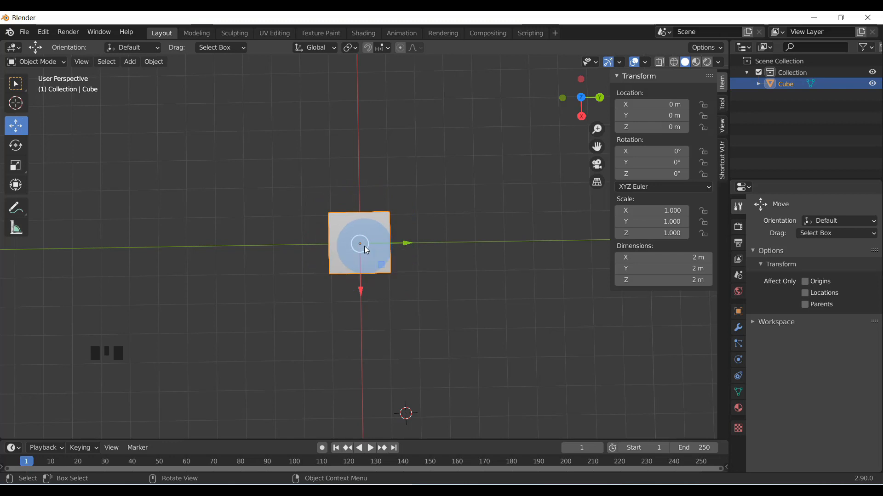
scroll(355, 250, "up", 3)
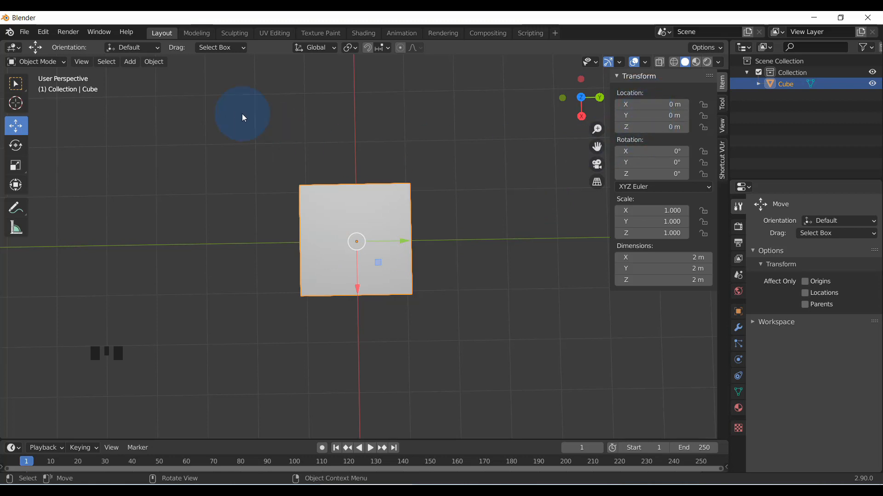
Put the cube in Edit Mode, switch to face selection and select its top face
left_click(36, 61)
left_click(40, 88)
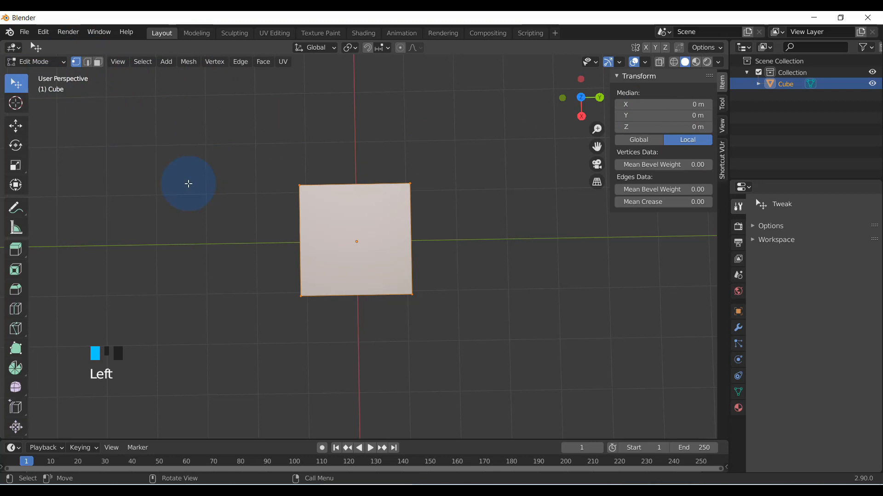
left_click(356, 242)
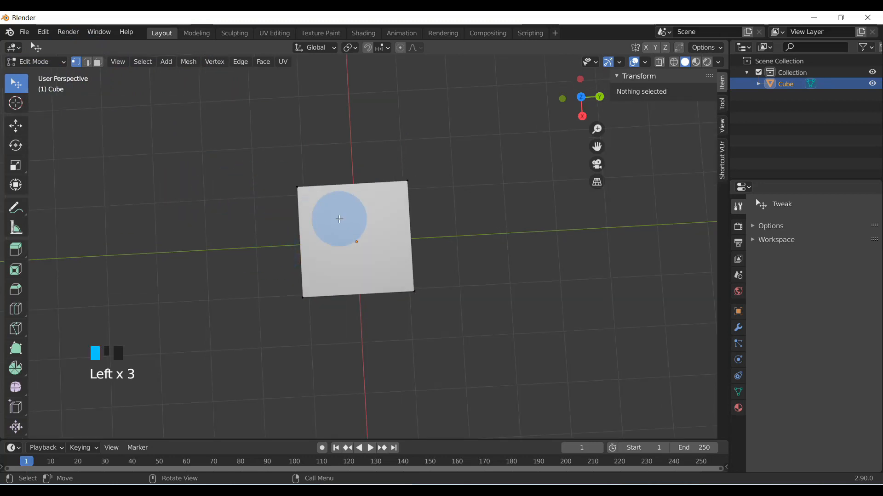
left_click(97, 67)
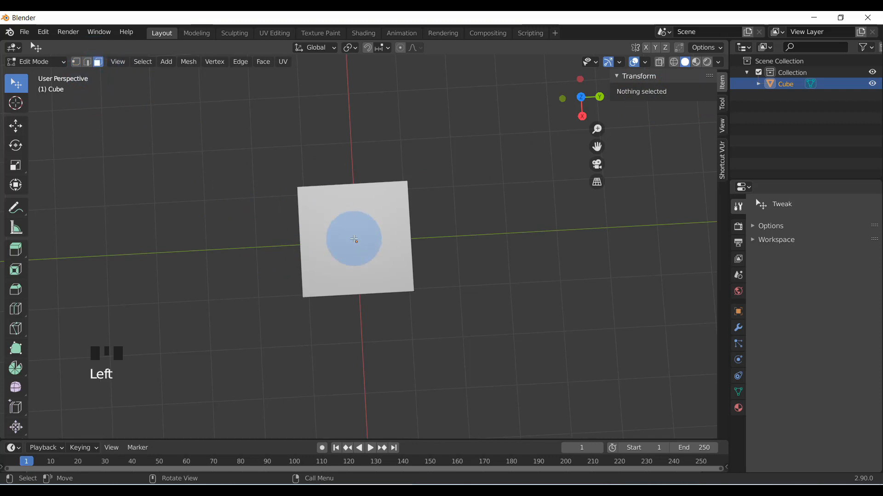
left_click(355, 237)
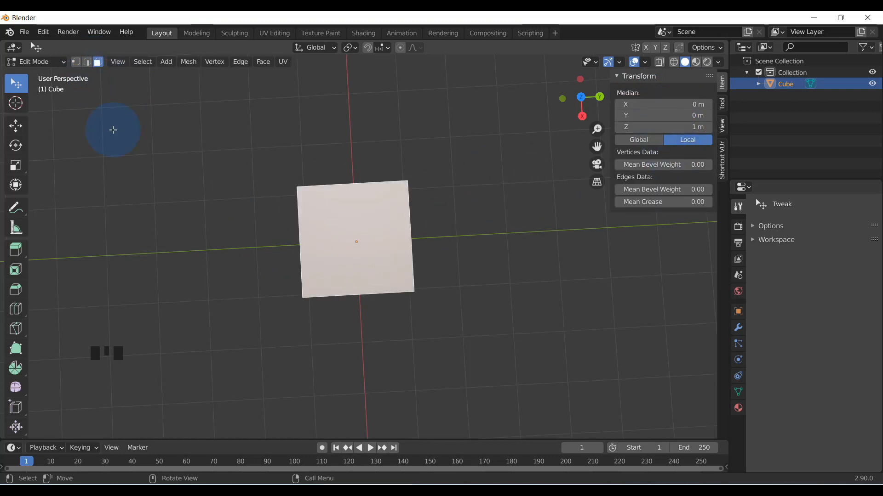
Select all faces of the cube
middle_click_drag(328, 285, 353, 310)
key("a")
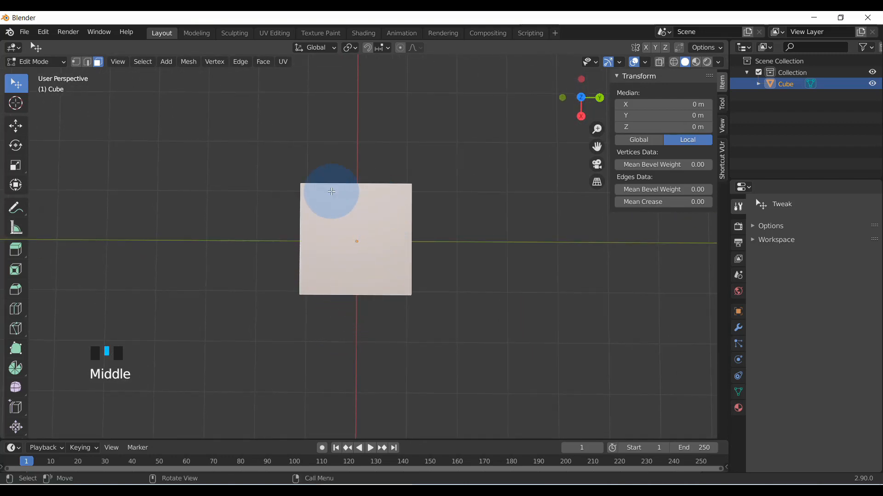
middle_click_drag(301, 290, 379, 191)
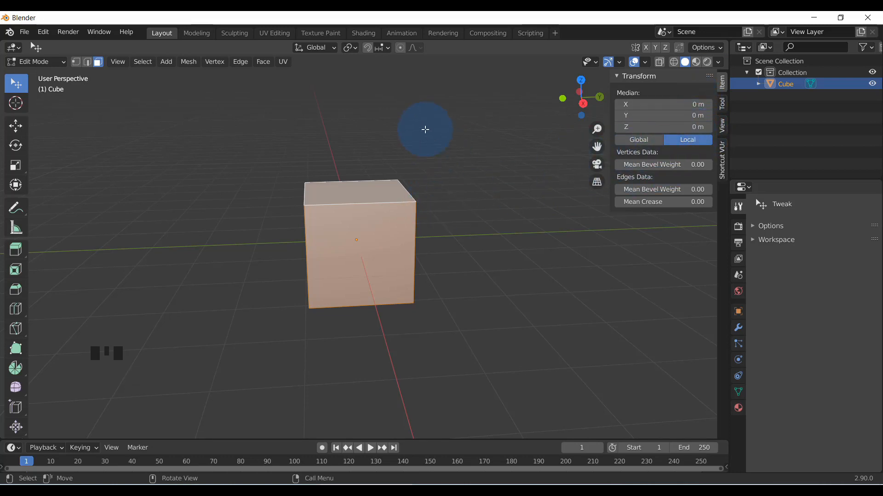
middle_click_drag(434, 131, 85, 73)
Switch to vertex selection and select the cube's upper corner vertex at X -1 m, Y -1 m
left_click(76, 62)
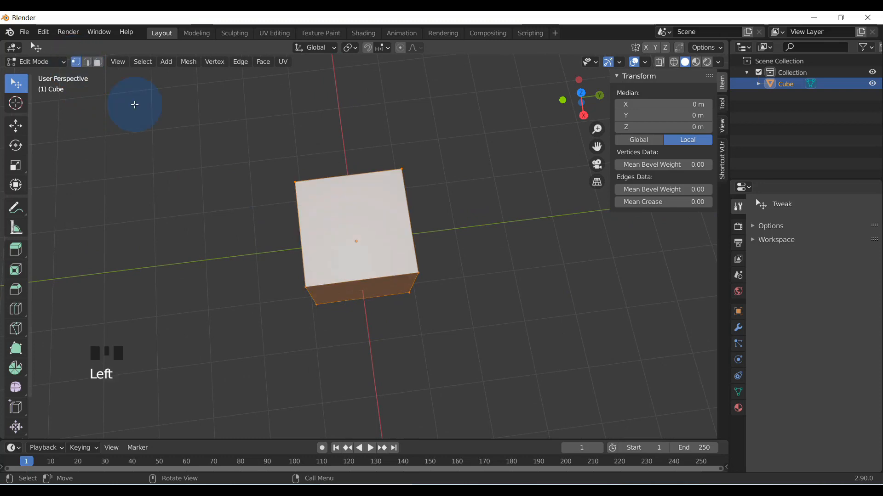
middle_click_drag(316, 213, 292, 183)
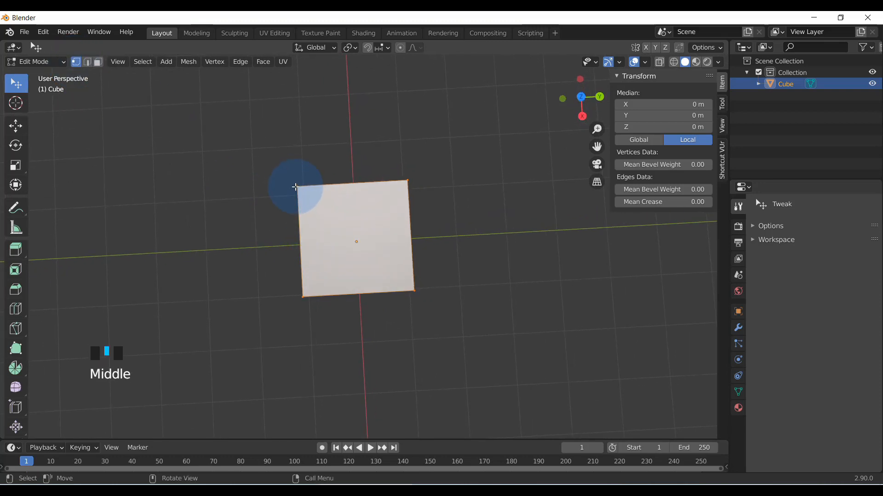
left_click(295, 185)
middle_click_drag(374, 262, 357, 233)
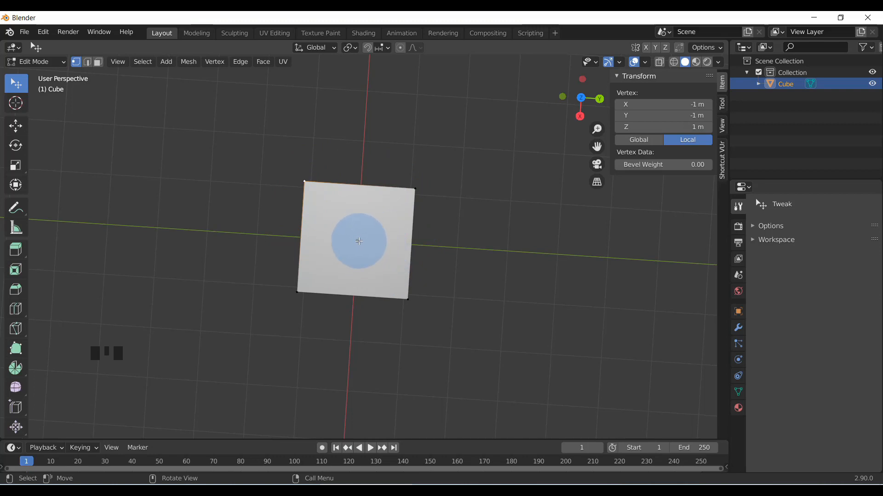
middle_click_drag(292, 187, 301, 183)
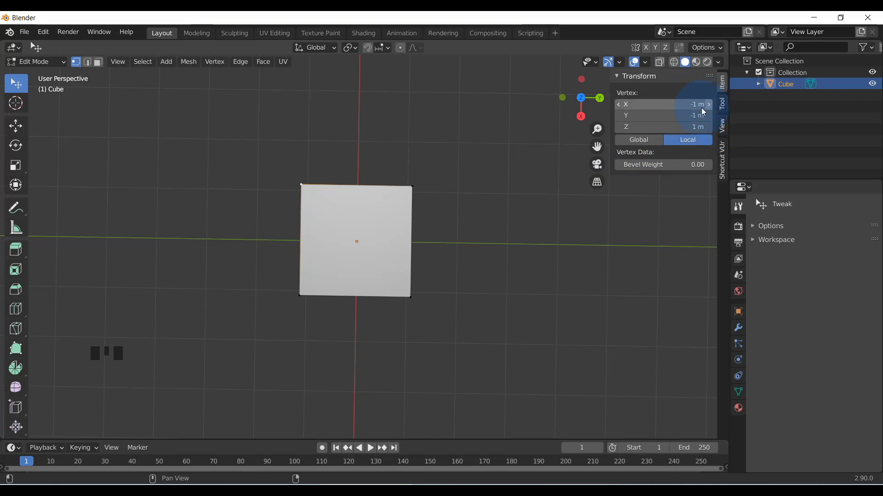
Return the cube to Object Mode and look at its origin from several angles
middle_click_drag(354, 223, 423, 283)
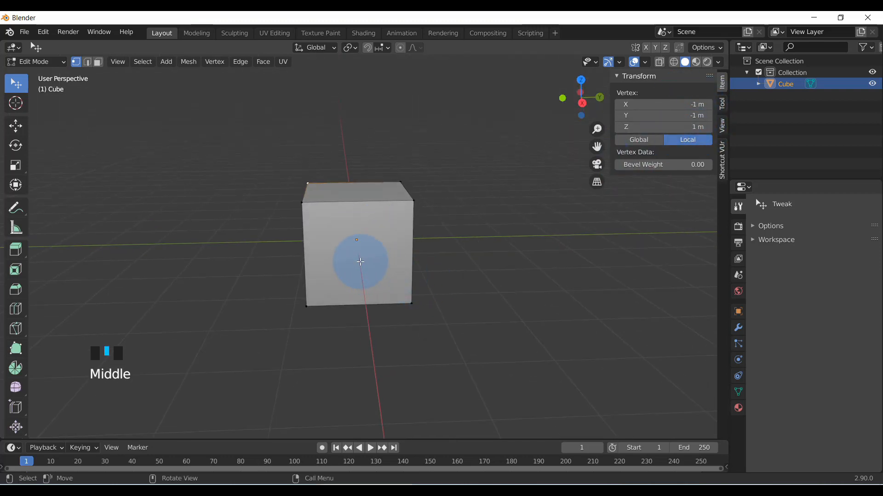
scroll(360, 258, "up", 1)
scroll(360, 258, "down", 2)
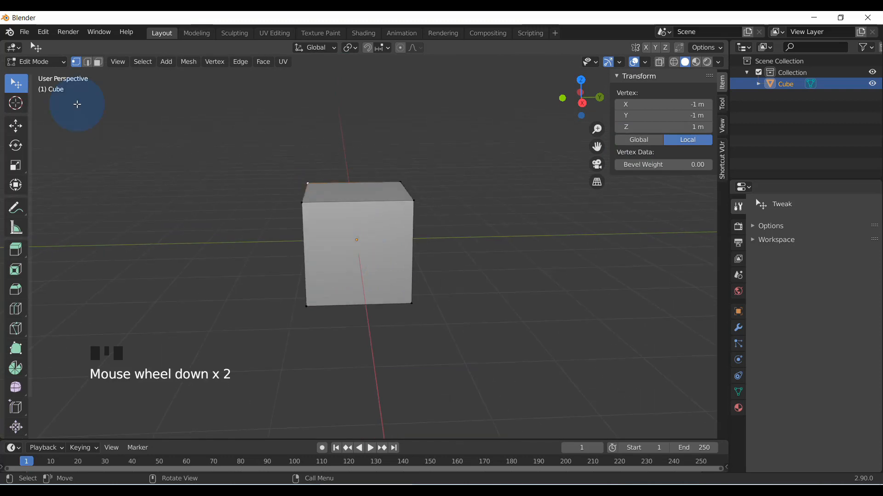
left_click(47, 62)
left_click(37, 74)
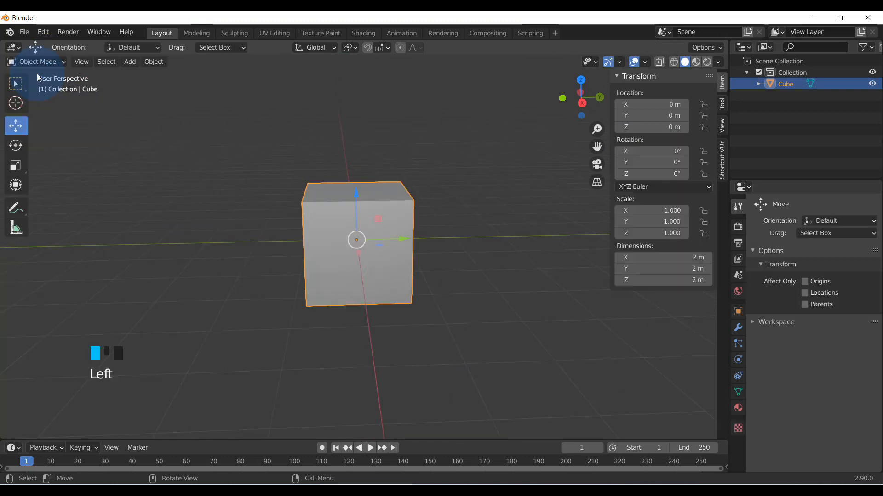
middle_click_drag(382, 237, 346, 238)
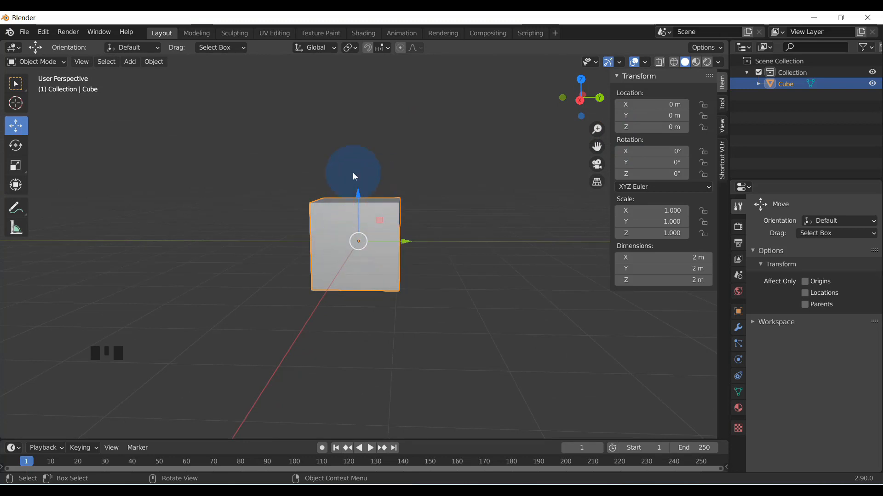
middle_click_drag(392, 229, 346, 261)
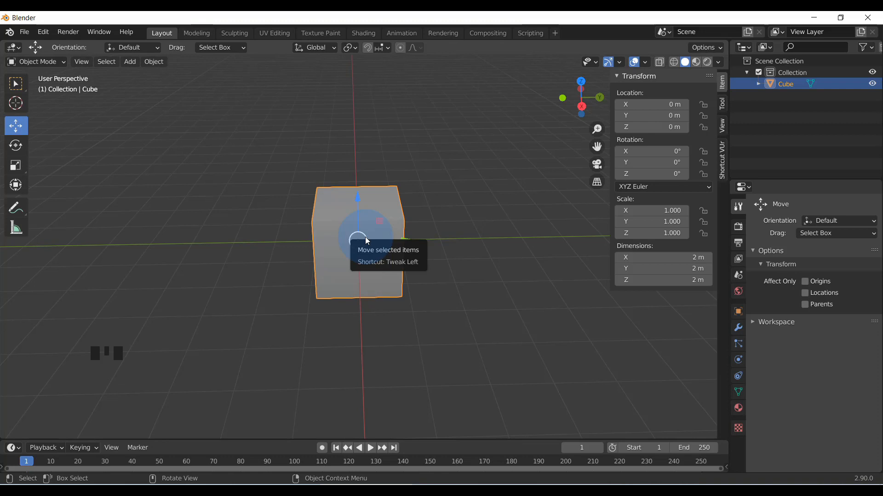
mouse_move(354, 242)
middle_mouse_down()
mouse_move(363, 236)
mouse_move(367, 251)
middle_mouse_up()
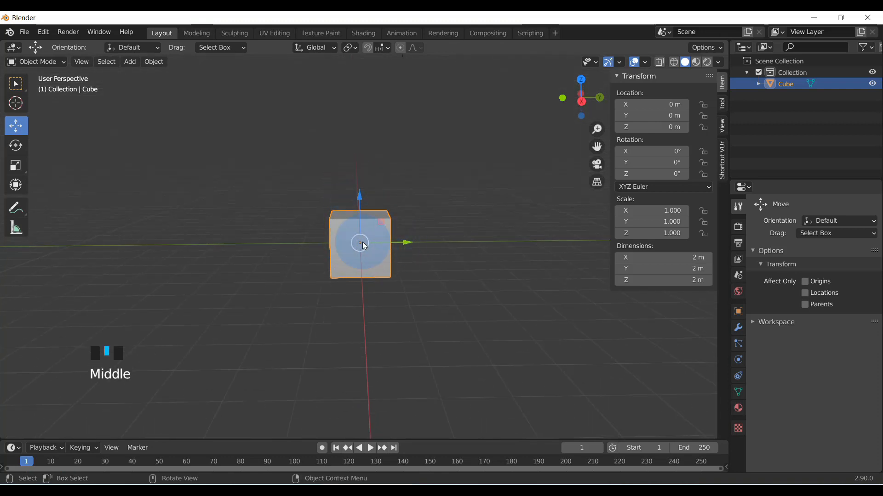
Put the cube in Edit Mode, select its upper corner vertex at X -1 m, Y -1 m, and activate the Move tool
left_click(32, 61)
left_click(40, 78)
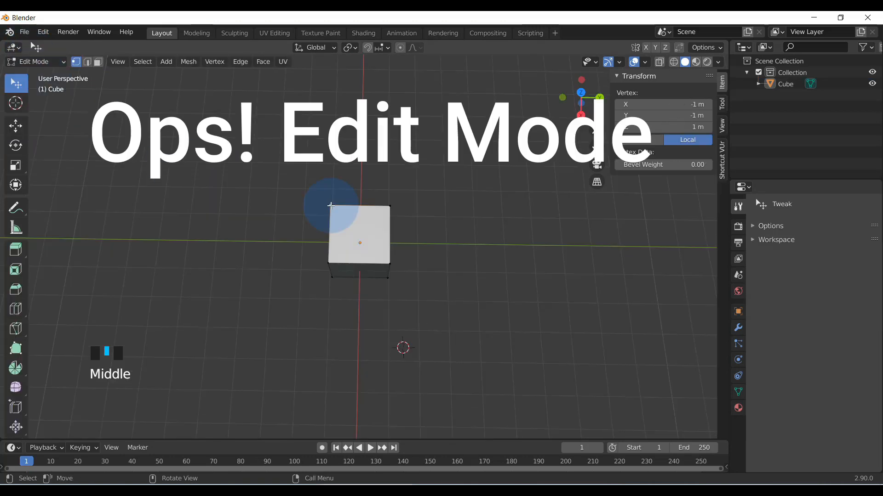
scroll(331, 206, "up", 2)
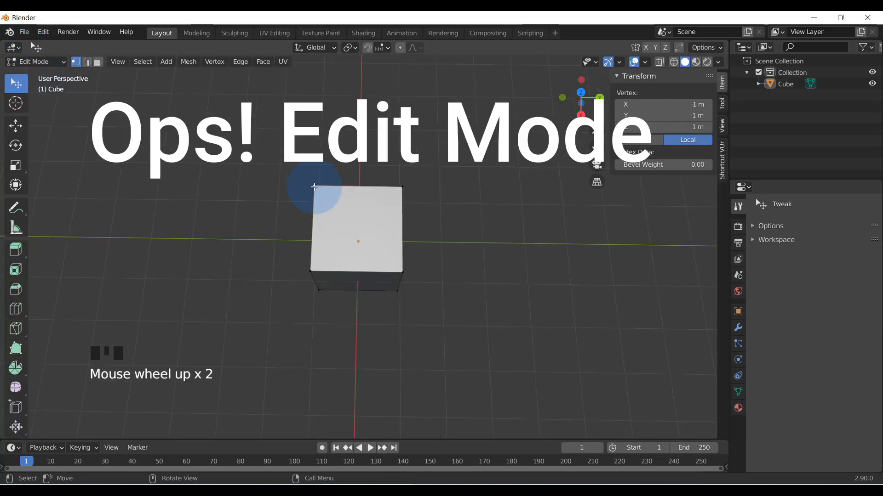
left_click(314, 187)
left_click(15, 125)
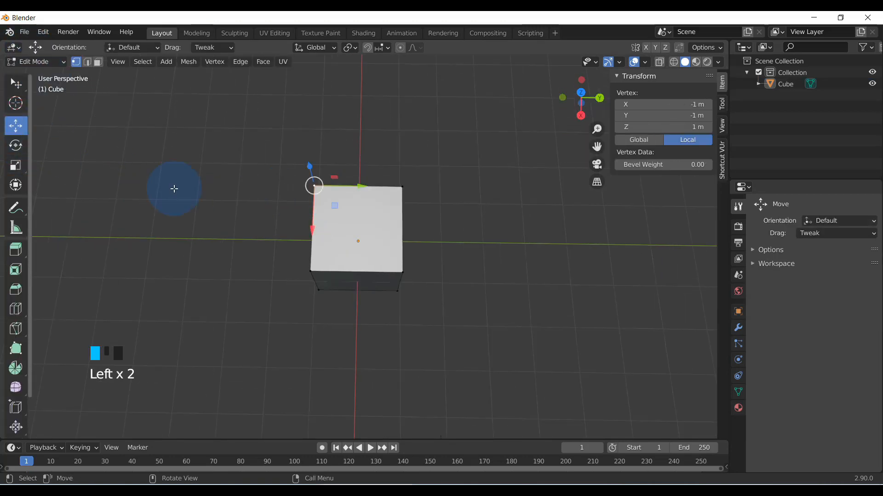
middle_click_drag(324, 202, 355, 243)
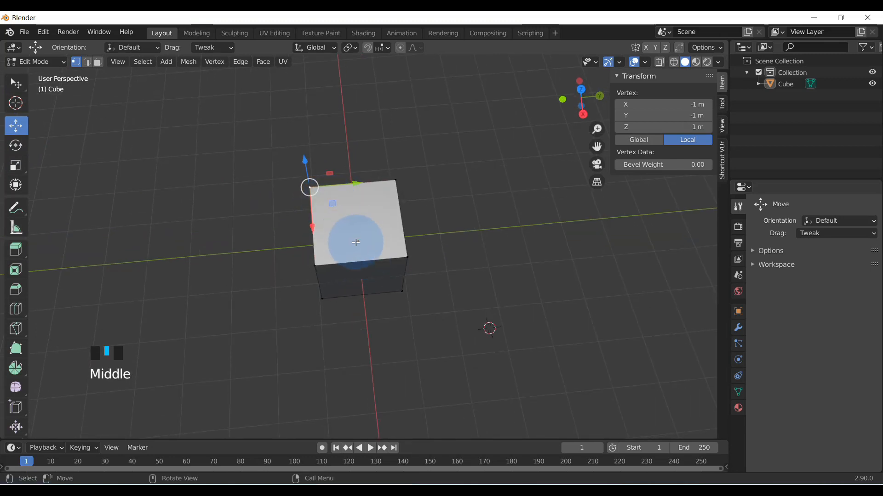
Select the cube's upper corner vertex at X -1 m, Y 1 m, and return the cube to Object Mode
left_click(394, 180)
middle_click_drag(374, 236, 405, 184)
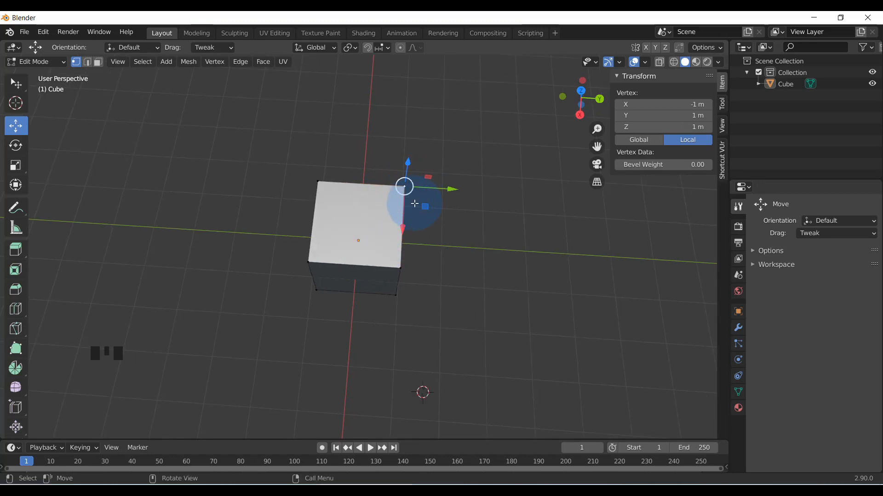
left_click(620, 60)
key("Tab")
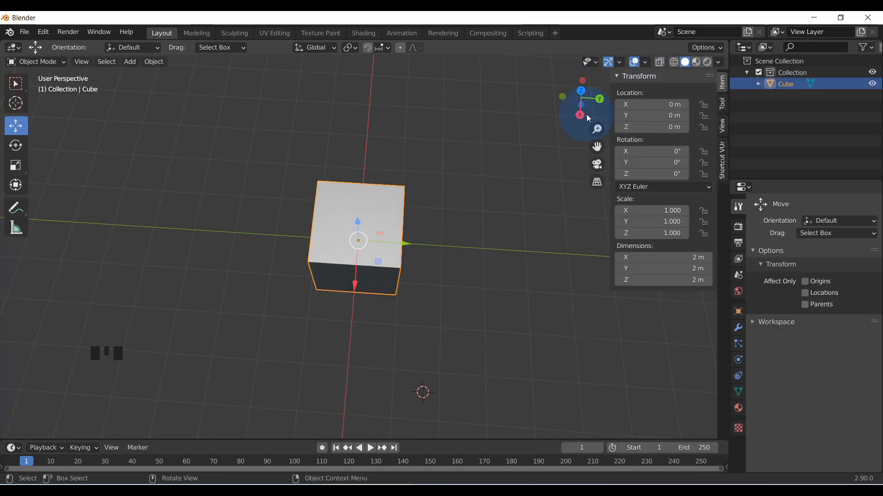
left_click(620, 63)
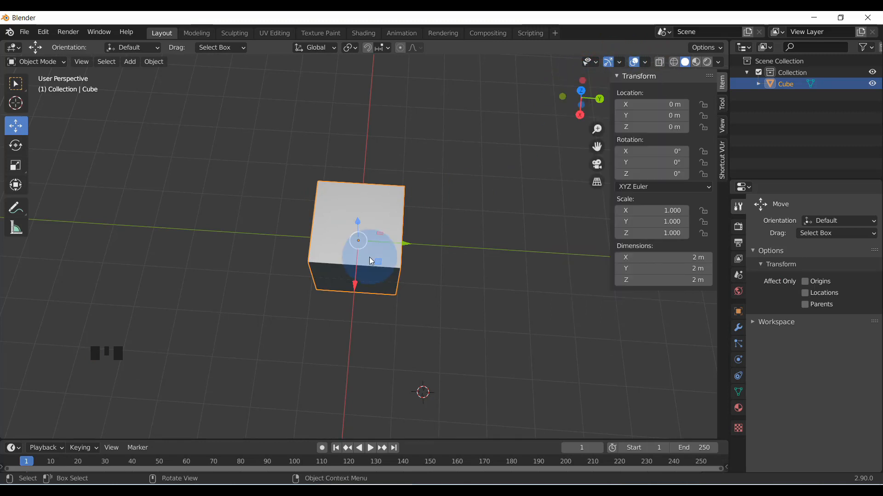
left_click(619, 62)
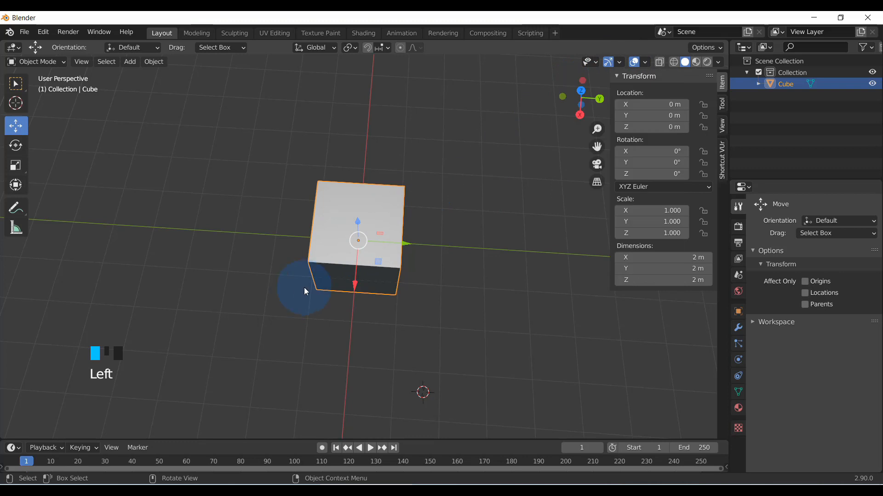
middle_click_drag(363, 285, 379, 263)
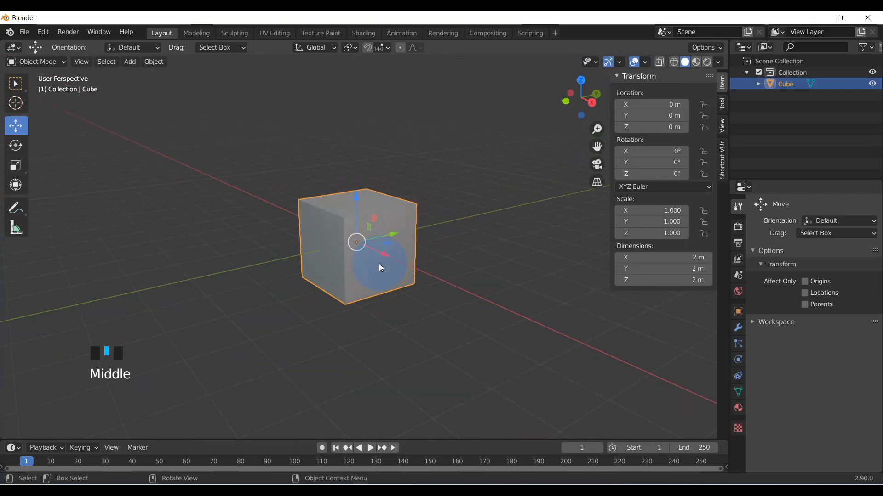
scroll(378, 263, "up", 2)
scroll(382, 260, "down", 1)
scroll(386, 257, "down", 2)
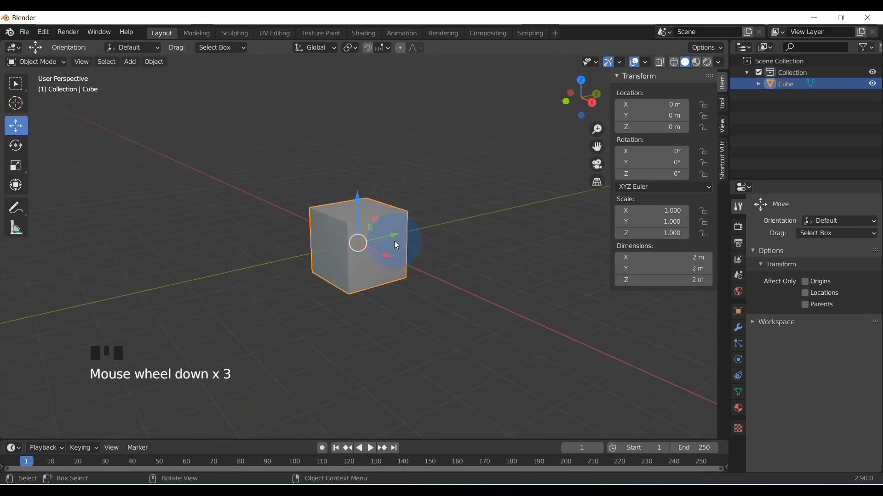
Put the cube in Edit Mode and select its upper corner vertices one at a time, ending at X 1 m, Y 1 m
left_click(52, 63)
left_click(48, 88)
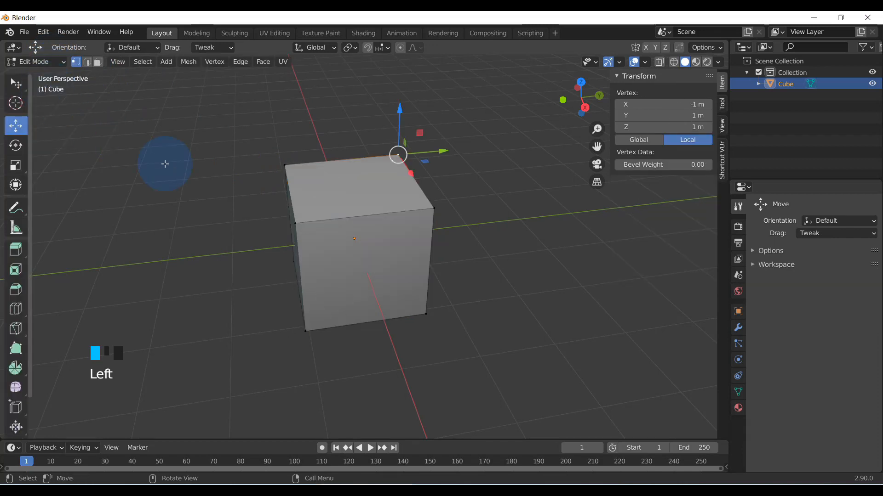
middle_click_drag(358, 213, 350, 241)
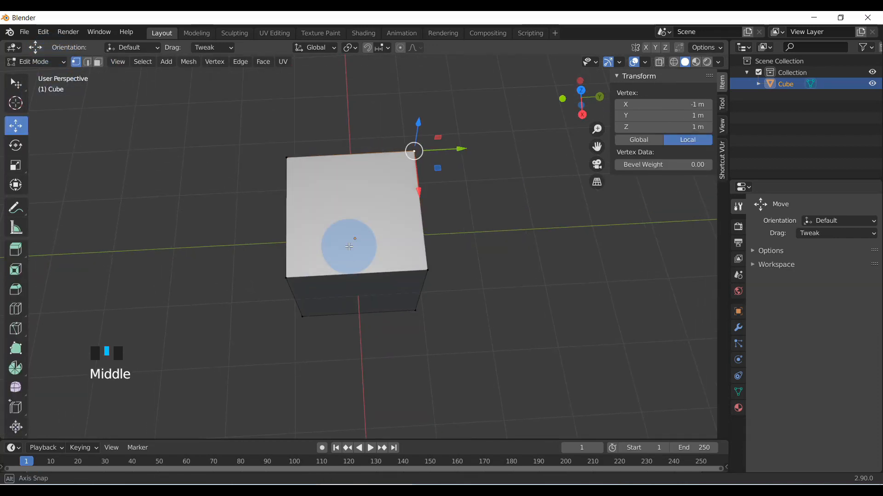
left_click(428, 270)
middle_click_drag(400, 267, 443, 218)
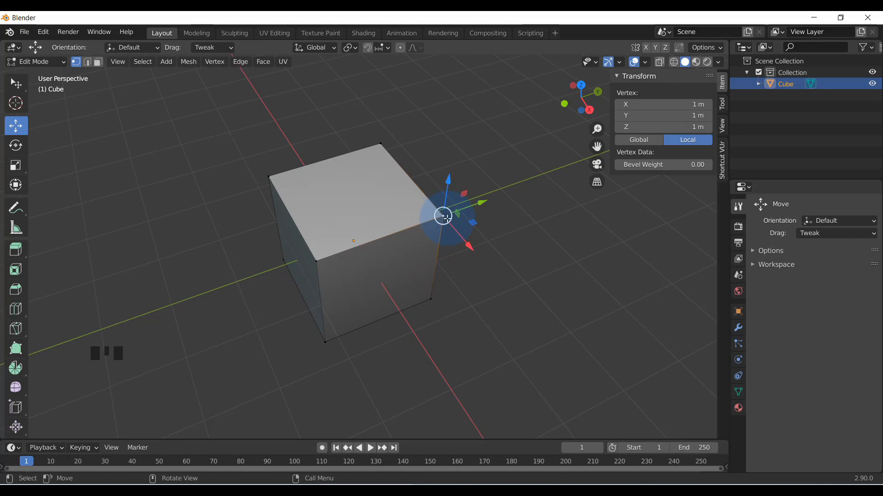
double_click(268, 177)
left_click(379, 142)
left_click(442, 215)
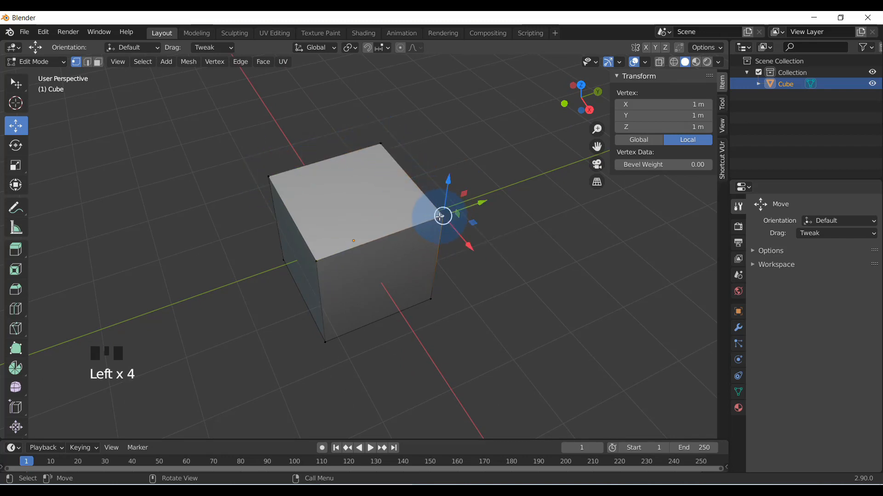
Switch the cube between Object Mode and Edit Mode to compare its origin with the selected vertex, ending in Object Mode
left_click_drag(36, 64, 37, 75)
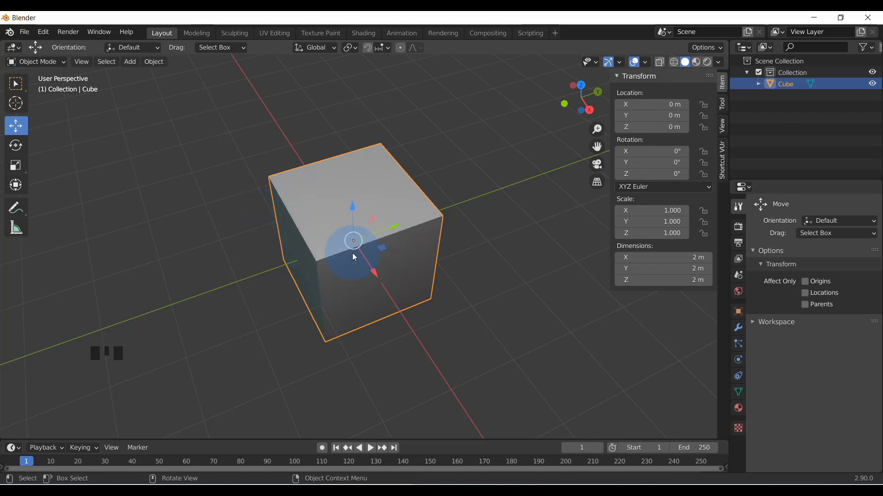
left_click(32, 61)
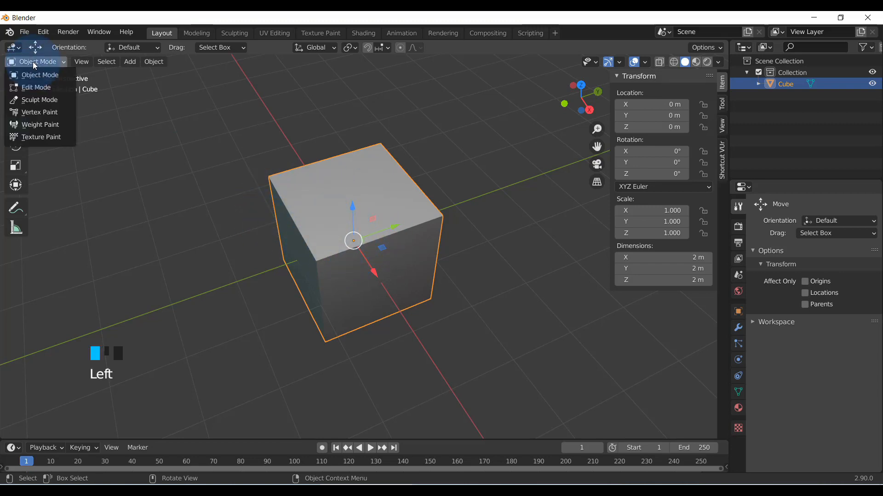
left_click(37, 87)
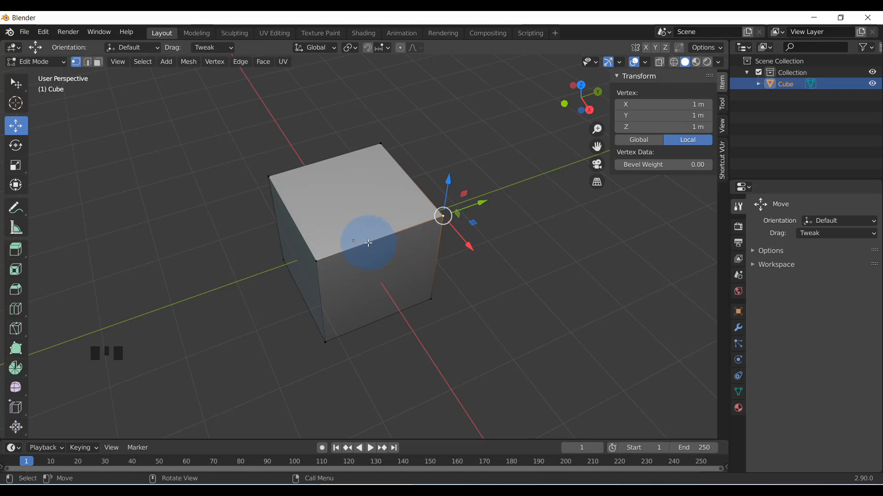
left_click(37, 62)
left_click(46, 75)
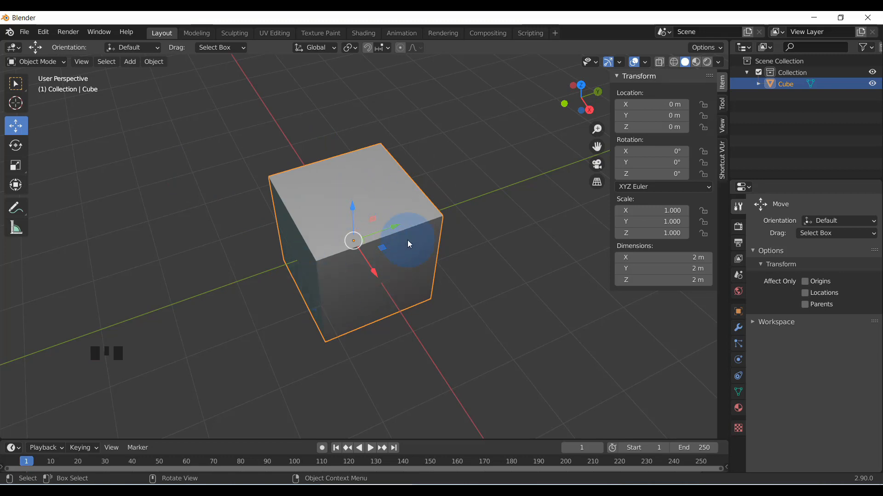
Duplicate the cube and place the copy on the Y axis at Y -4 m
scroll(355, 242, "up", 1)
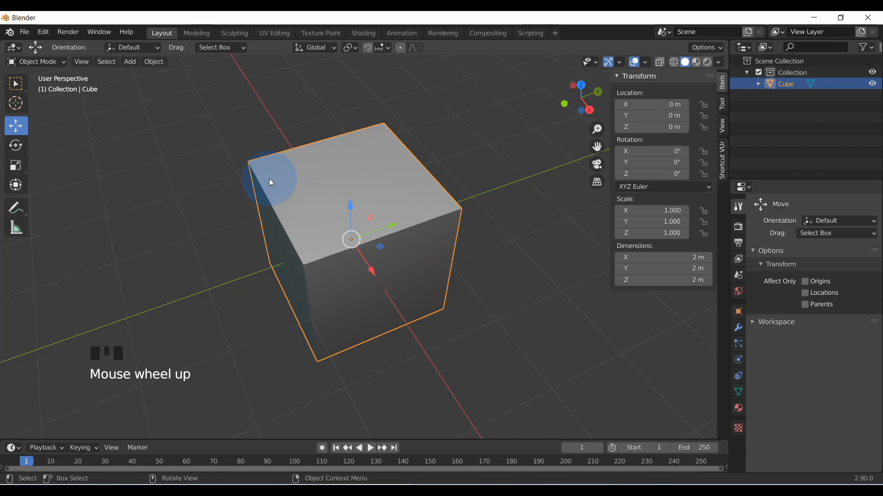
middle_click_drag(408, 289, 382, 238)
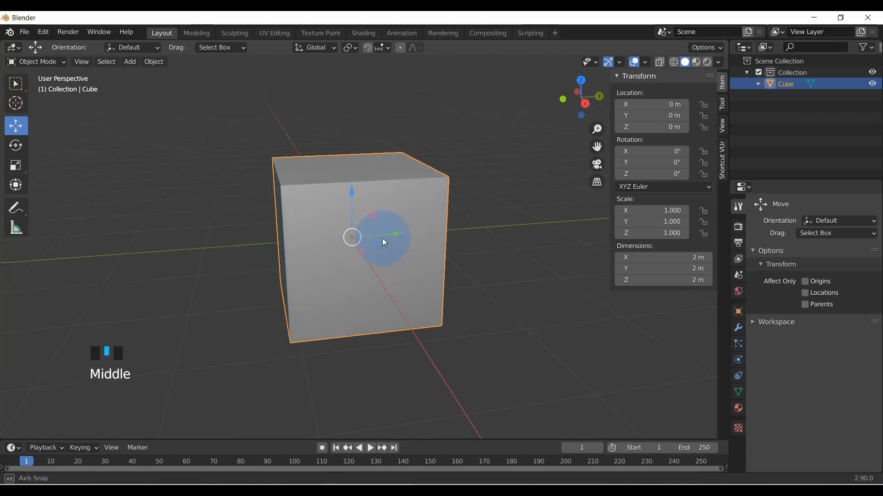
scroll(358, 242, "down", 3)
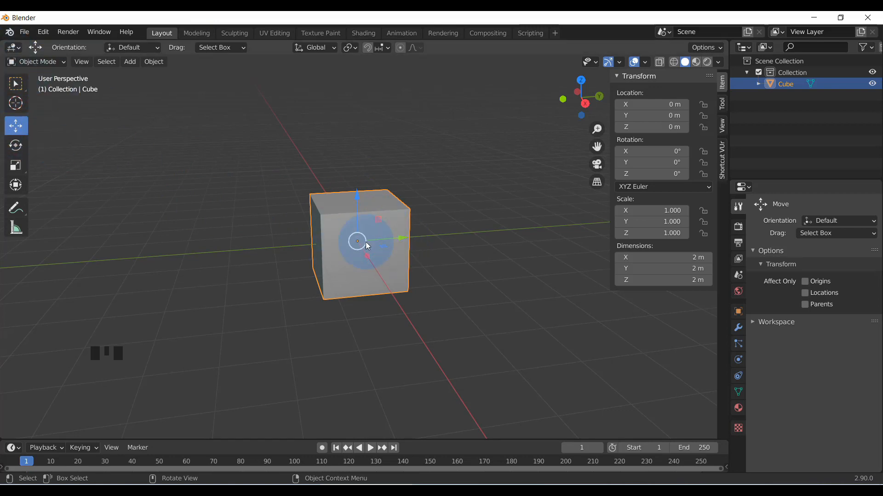
scroll(338, 232, "down", 3)
mouse_move(344, 268)
middle_mouse_down()
mouse_move(322, 261)
mouse_move(355, 264)
middle_mouse_up()
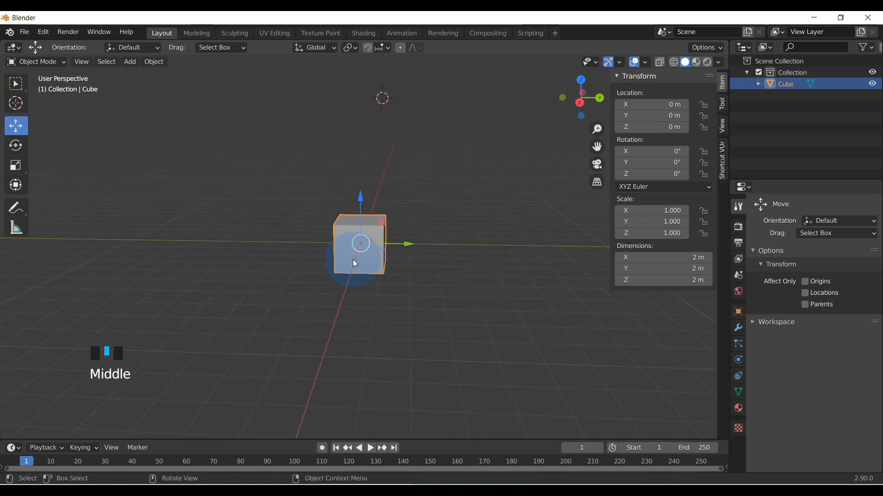
scroll(368, 253, "down", 2)
scroll(377, 264, "up", 3)
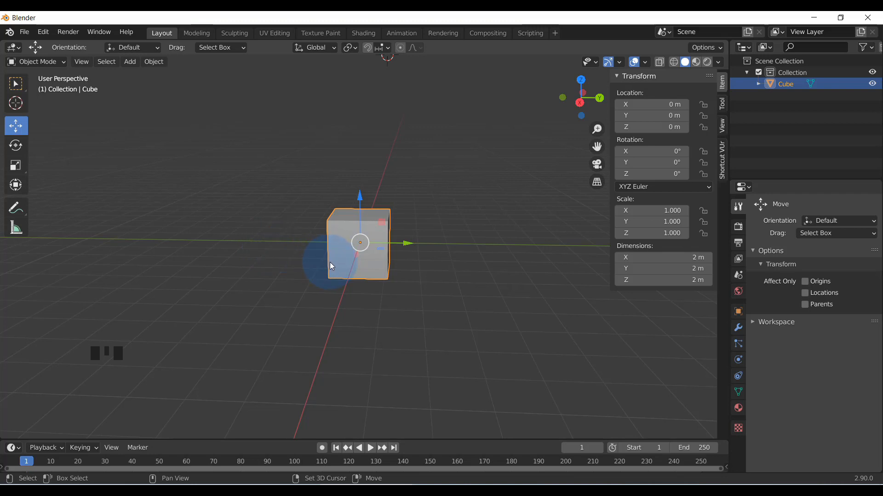
key("shift+d")
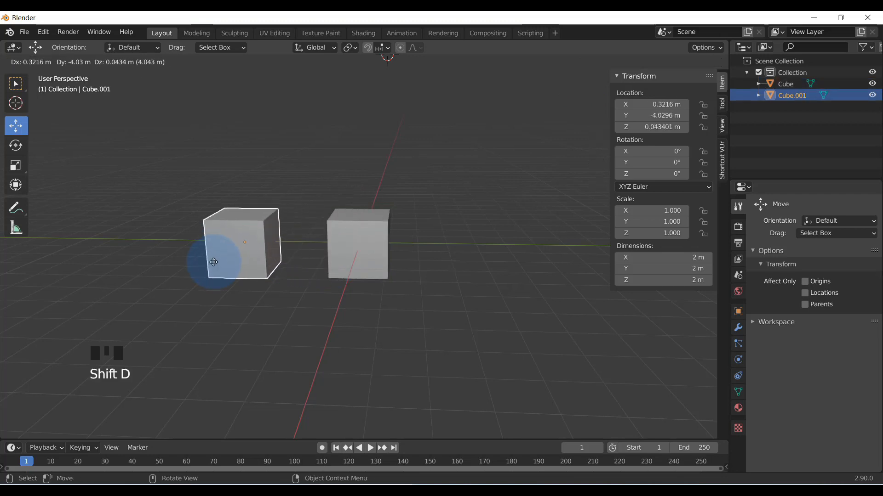
left_click(203, 262, "ctrl")
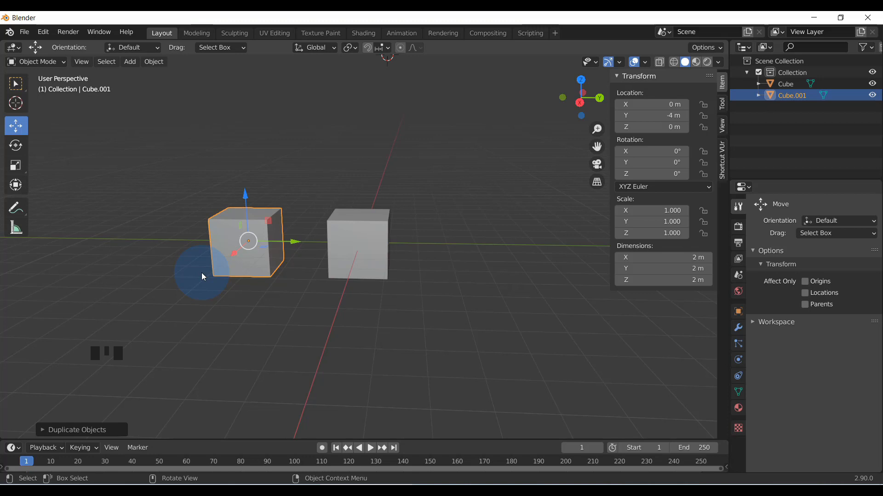
Duplicate the original middle cube and place the copy on the Y axis at Y 4 m
middle_click_drag(251, 310, 269, 253)
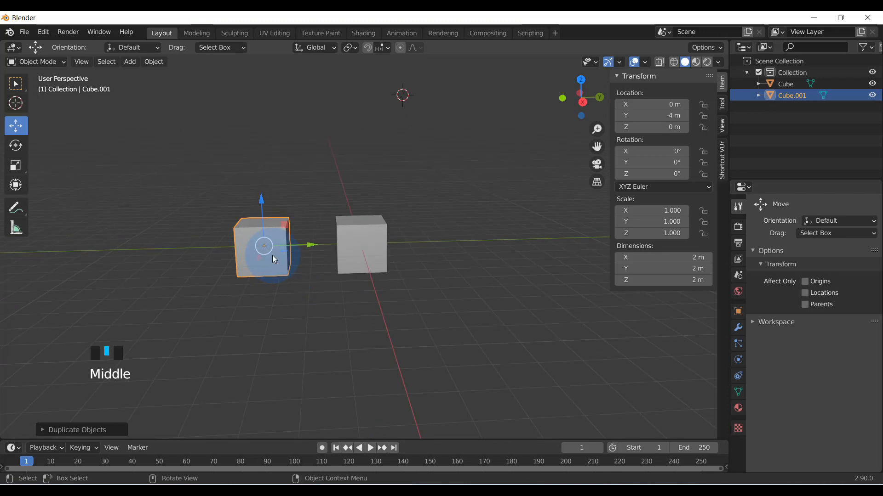
scroll(265, 252, "up", 1)
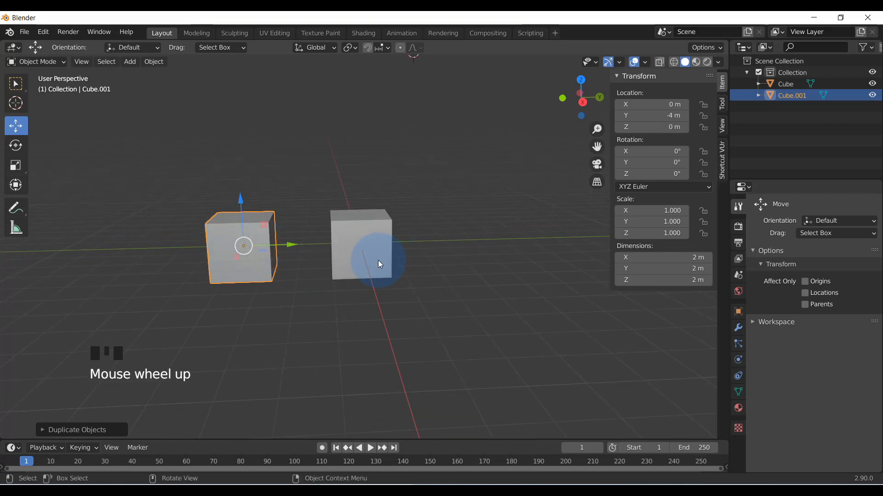
left_click(366, 249)
key("shift+d")
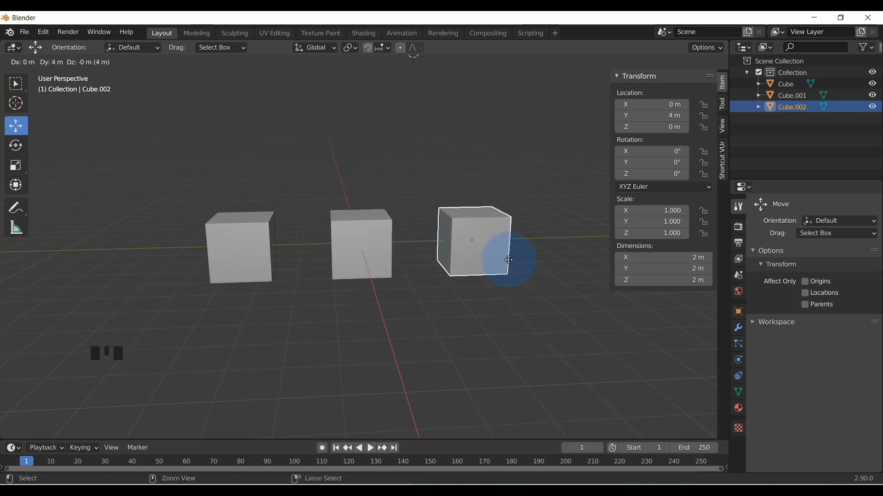
left_click(509, 257)
mouse_move(381, 297)
middle_mouse_down()
mouse_move(365, 295)
mouse_move(395, 291)
middle_mouse_up()
scroll(473, 302, "up", 2)
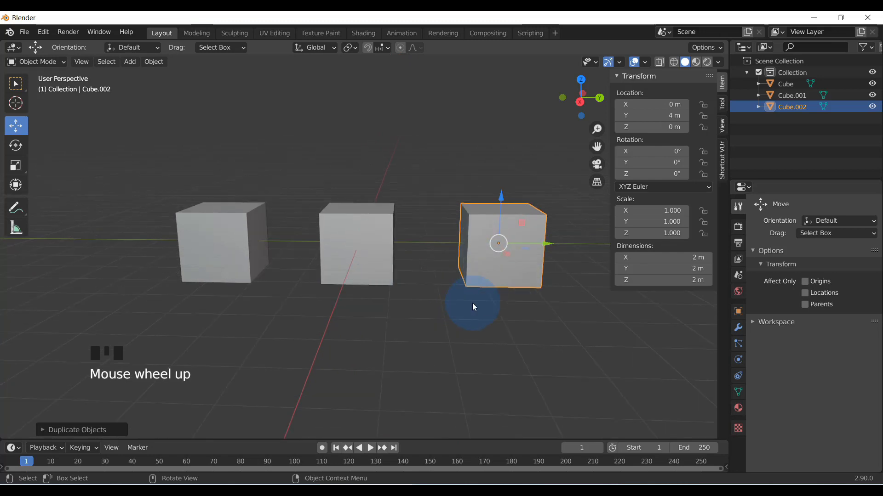
scroll(472, 302, "down", 1)
middle_click_drag(488, 317, 493, 263)
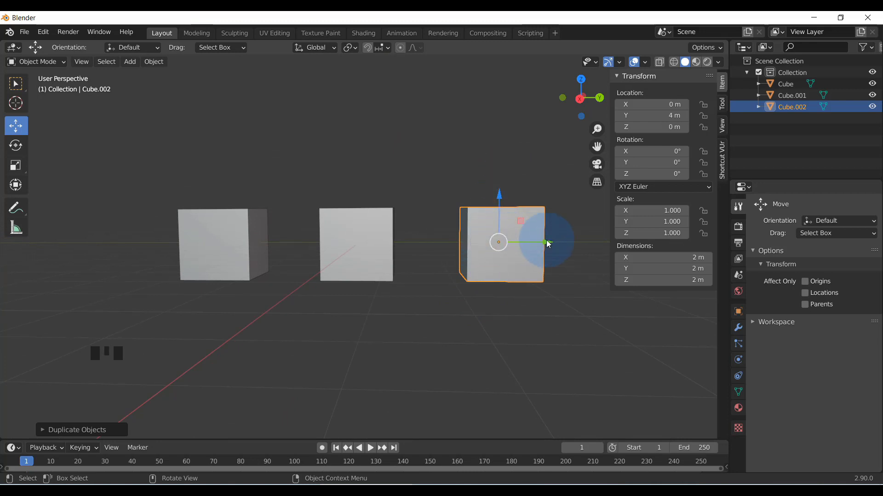
left_click(346, 242)
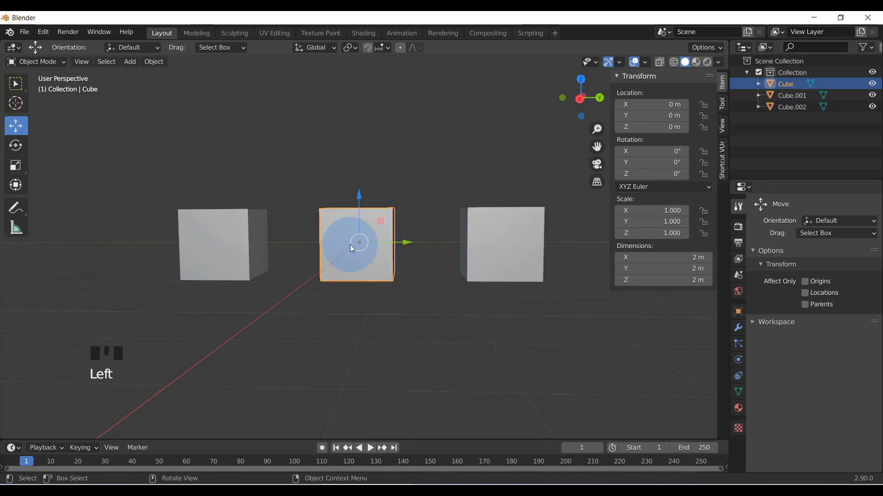
left_click_drag(299, 156, 568, 319)
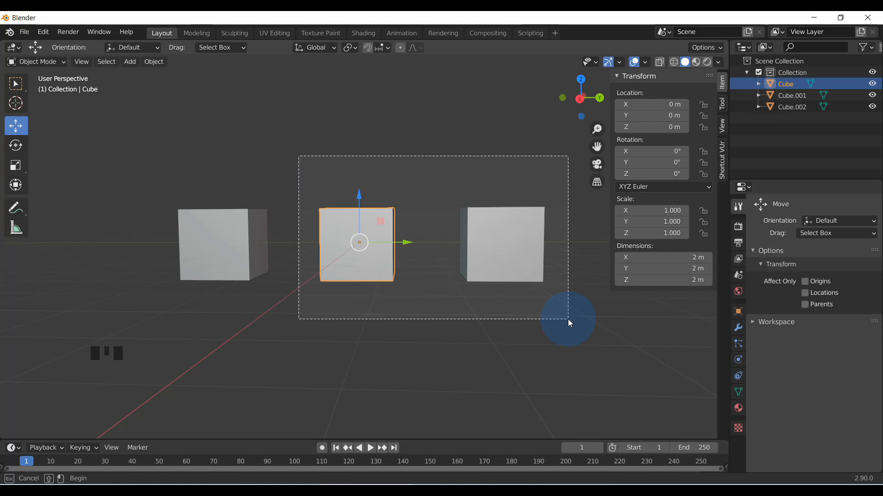
left_click_drag(569, 319, 347, 252)
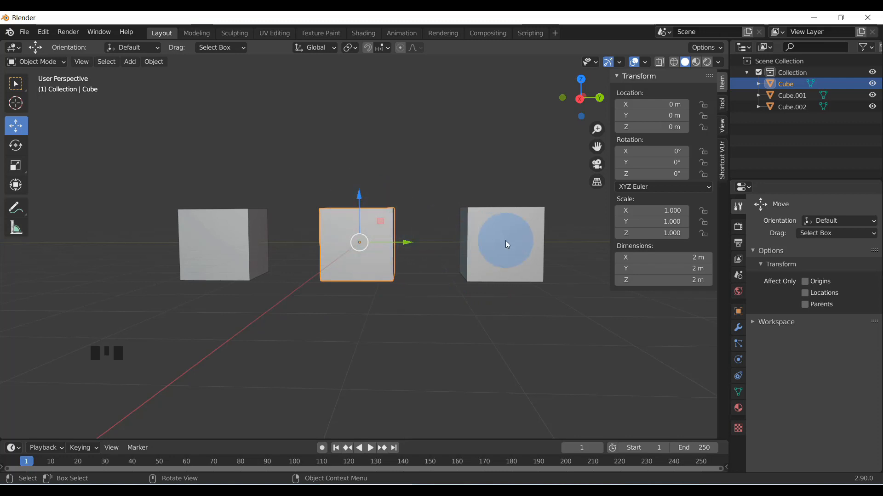
left_click_drag(329, 172, 521, 328)
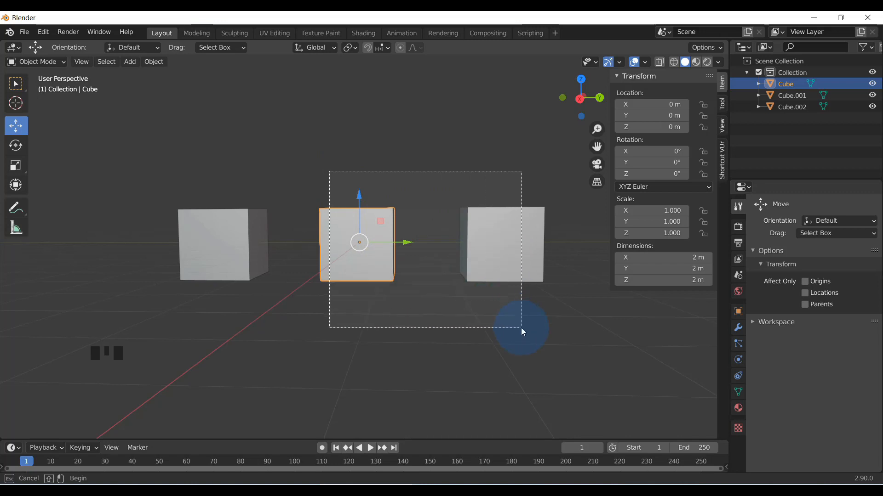
left_click_drag(521, 327, 324, 156)
Set the transform pivot point to Median Point and select the middle cube together with the copy at Y 4 m
left_click(351, 48)
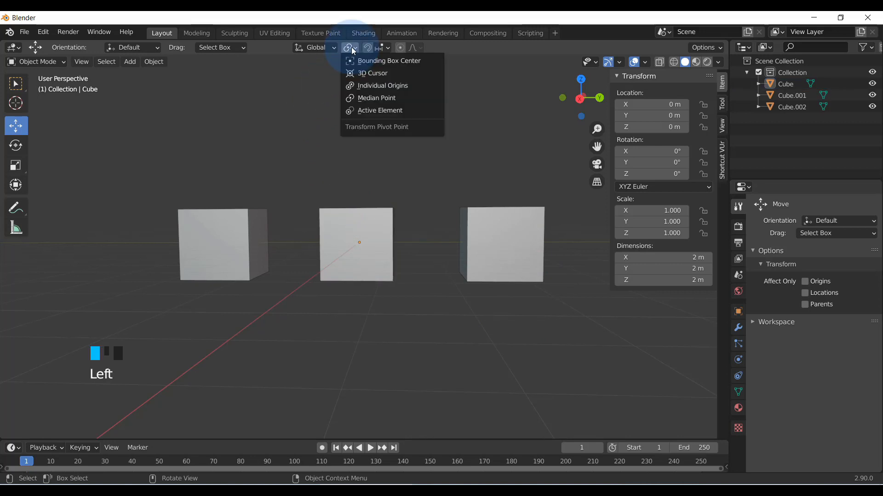
left_click(378, 100)
left_click_drag(334, 153, 553, 326)
middle_click_drag(471, 316, 407, 261)
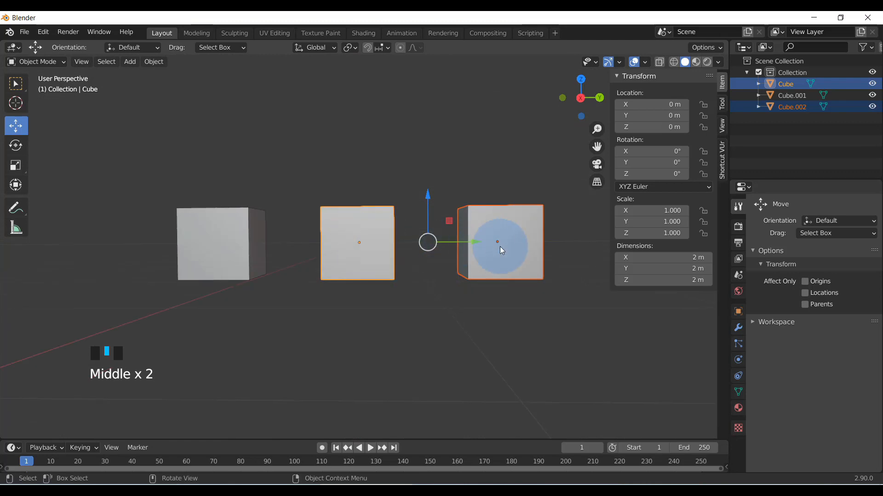
middle_click_drag(426, 255, 397, 252)
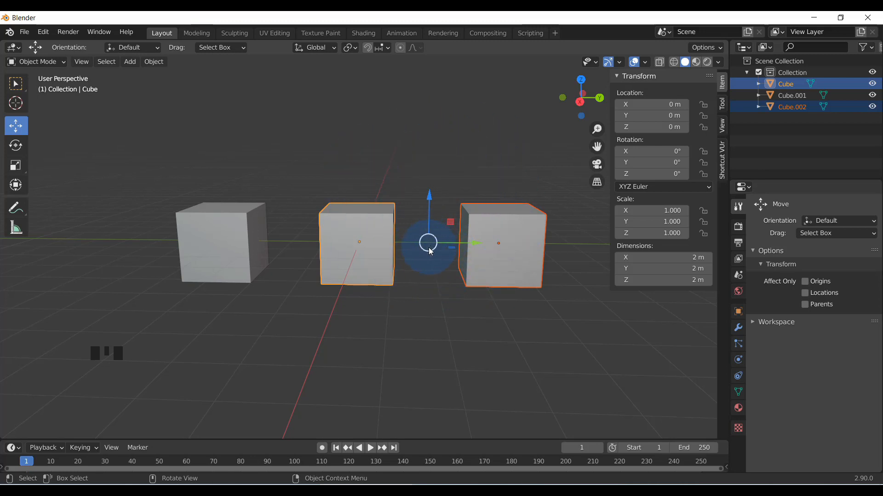
middle_click_drag(424, 287, 443, 158)
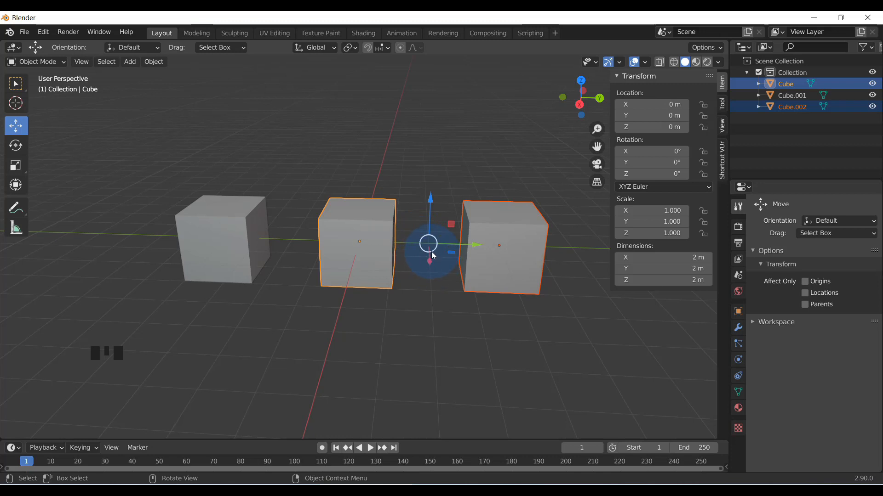
scroll(430, 247, "up", 1)
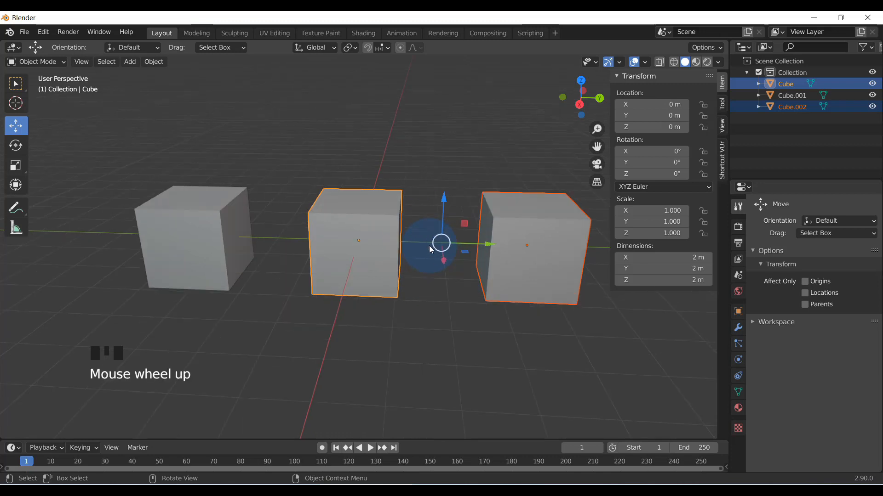
Select only the middle cube and examine its pivot point relative to the two neighbouring cubes
scroll(438, 252, "down", 1)
middle_click_drag(446, 254, 445, 240)
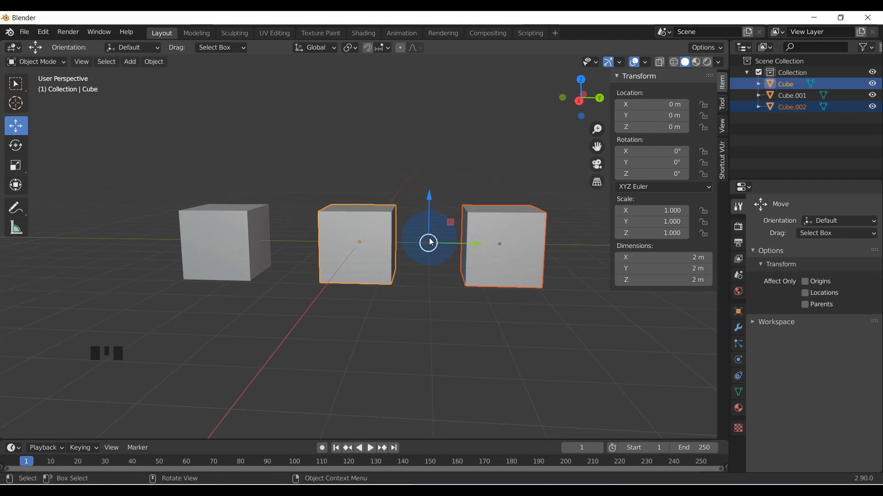
scroll(429, 247, "up", 1)
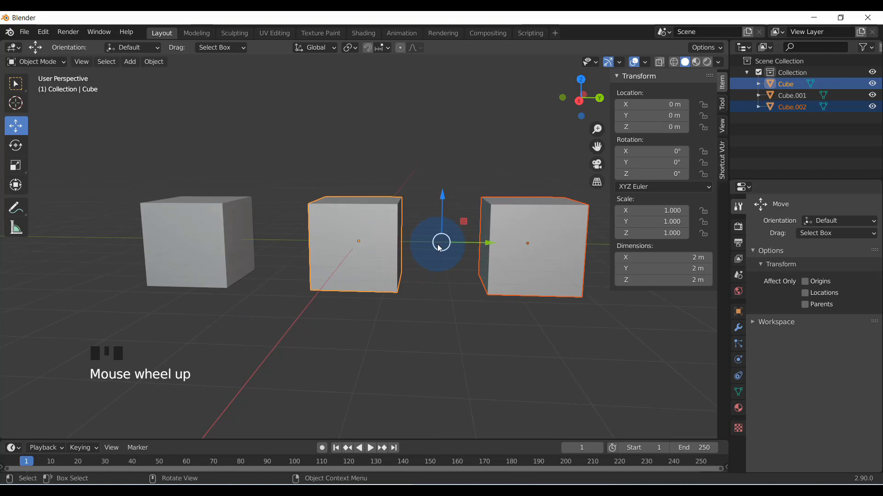
scroll(437, 247, "down", 2)
left_click(390, 187)
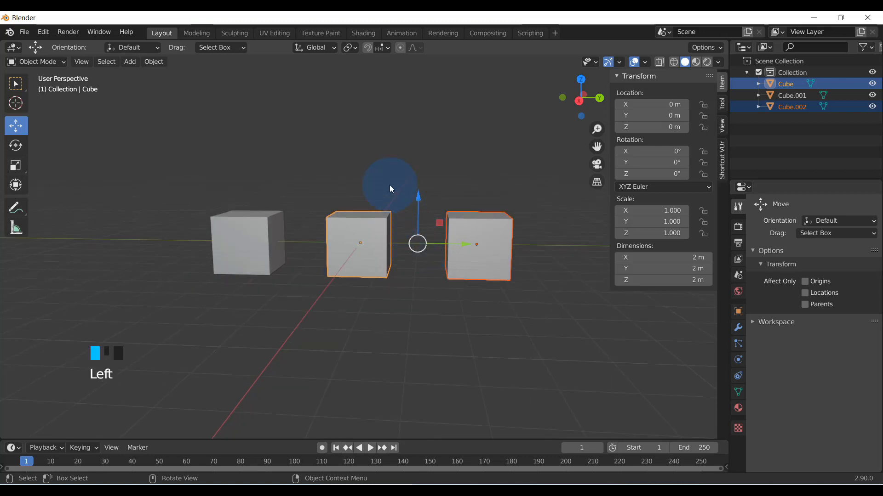
left_click(363, 239)
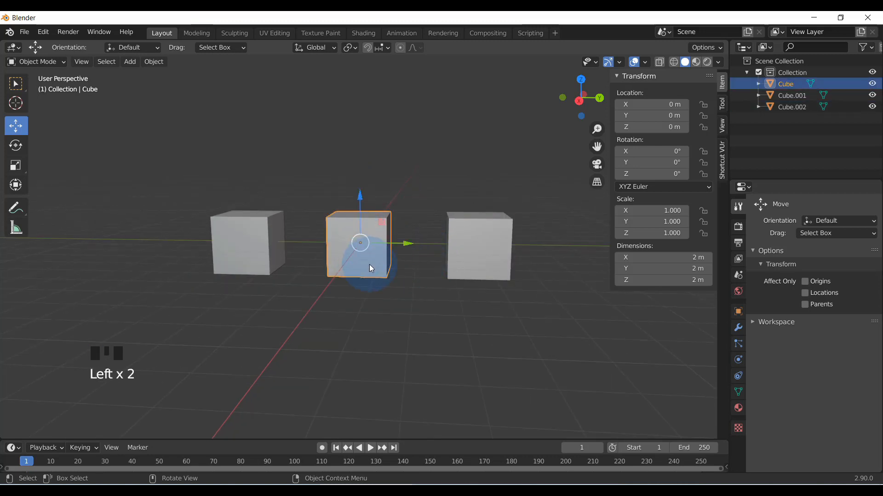
middle_click_drag(369, 264, 376, 263)
scroll(377, 263, "up", 2)
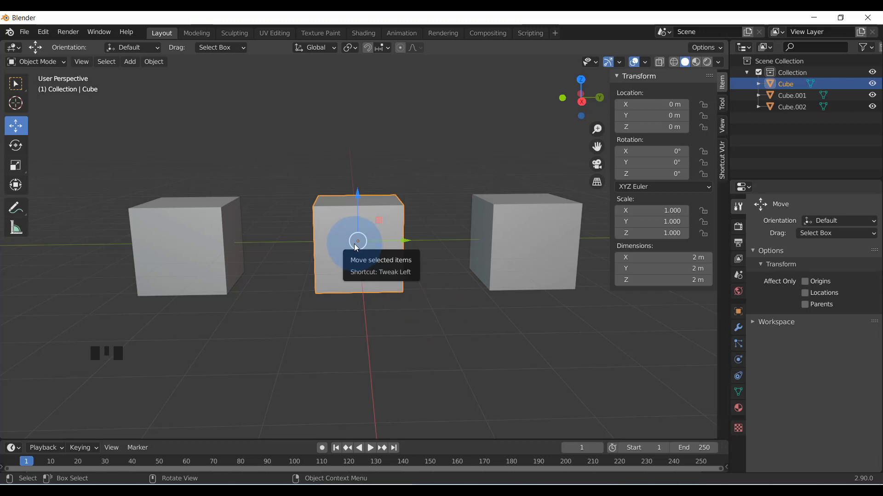
scroll(364, 253, "down", 2)
middle_click_drag(373, 281, 354, 276)
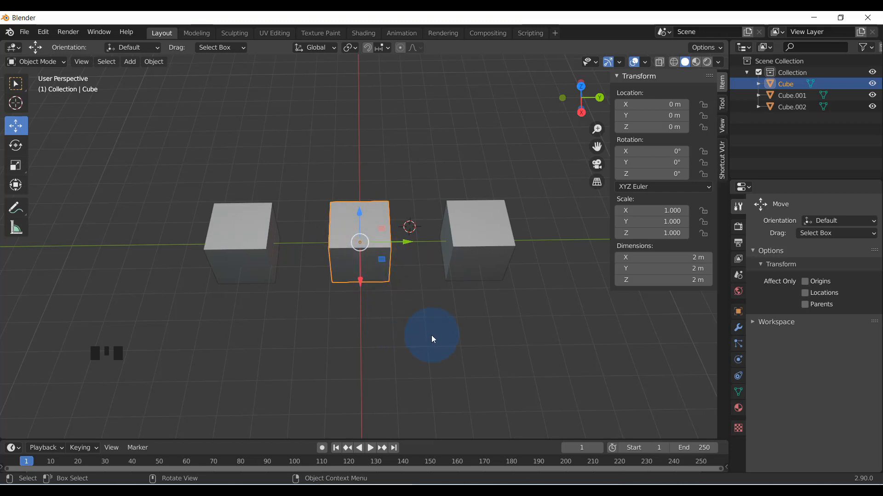
Try to rotate and scale the middle cube around its own origin
key("r")
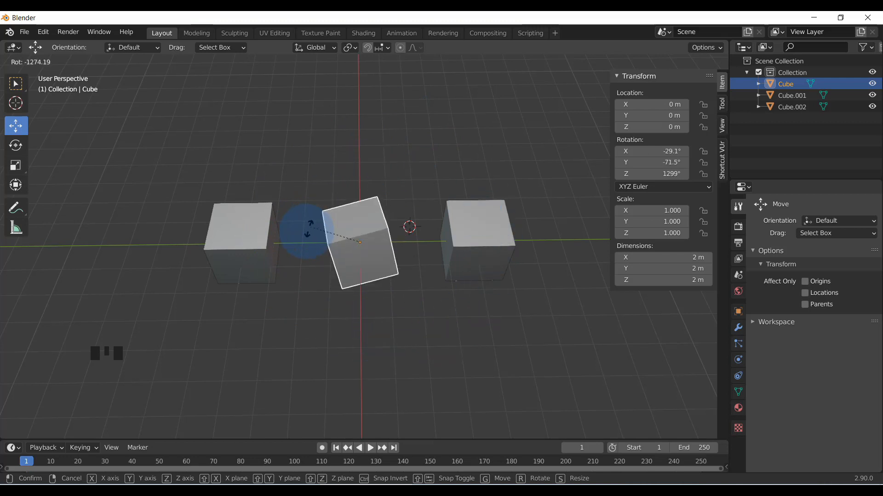
right_click(341, 236)
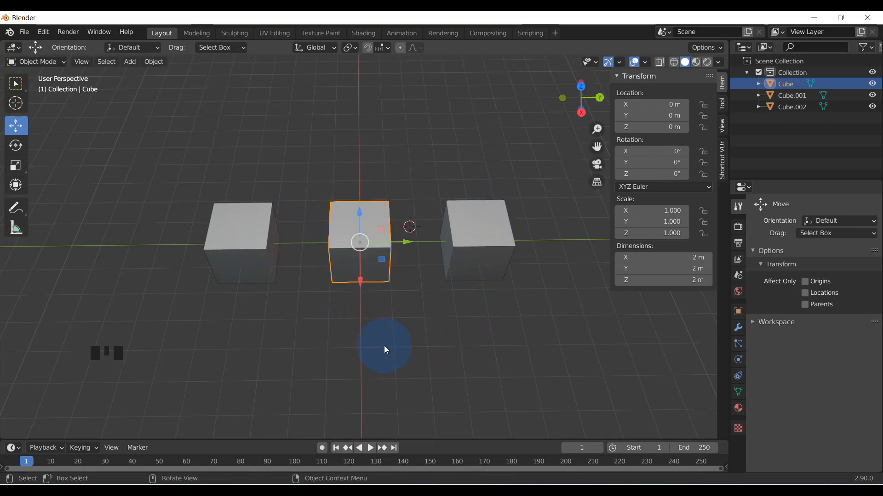
key("s")
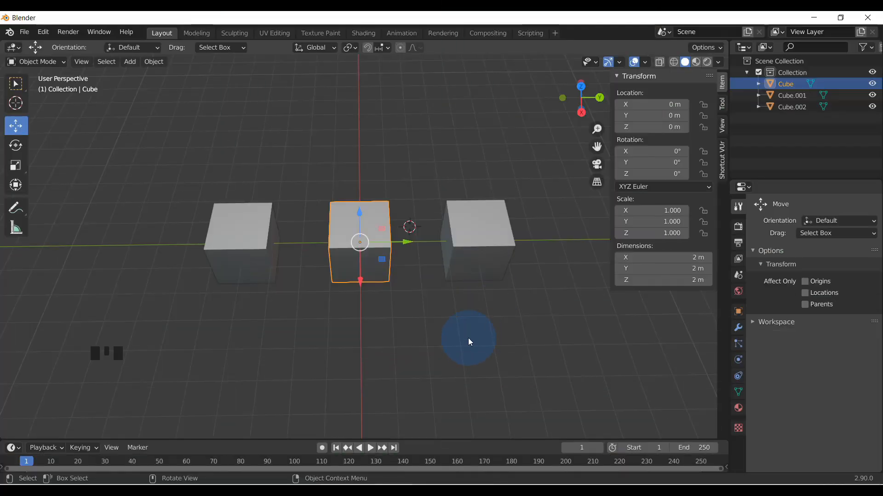
middle_click_drag(469, 340, 463, 276)
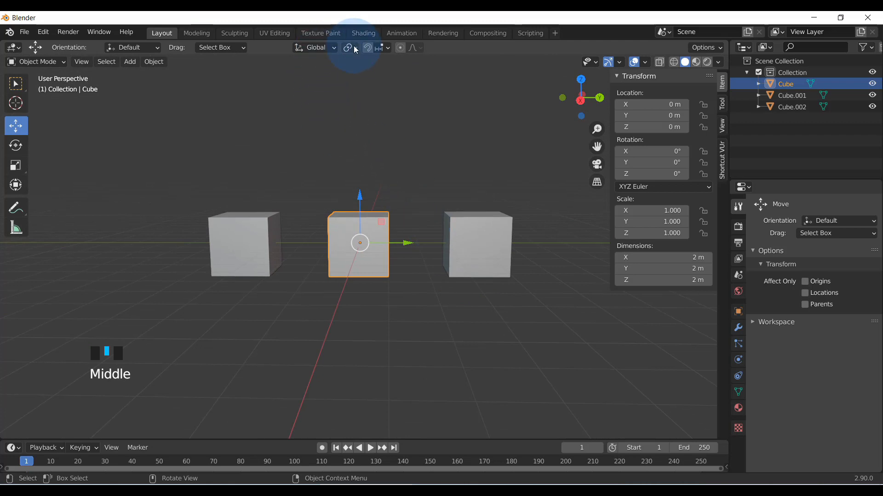
Select the middle cube and the copy at Y 4 m, and try rotating, scaling and moving them along Y with their shared median pivot
left_click_drag(335, 160, 544, 327)
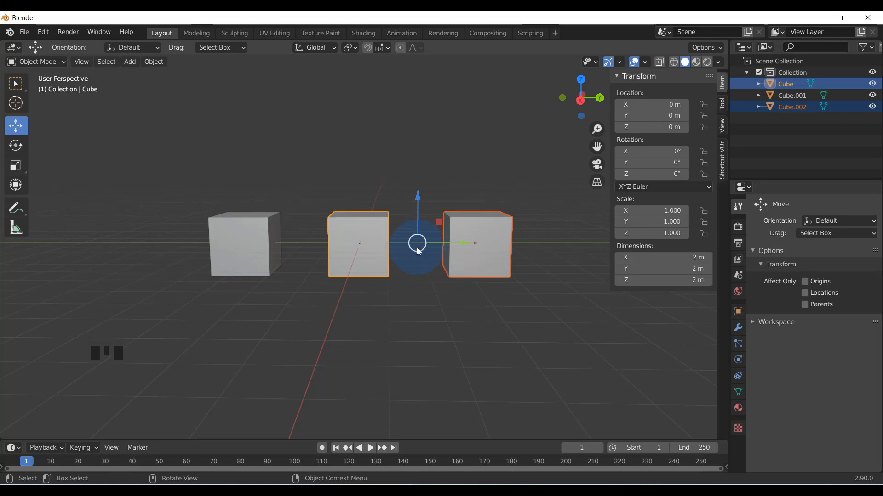
scroll(418, 248, "up", 2)
scroll(435, 250, "down", 2)
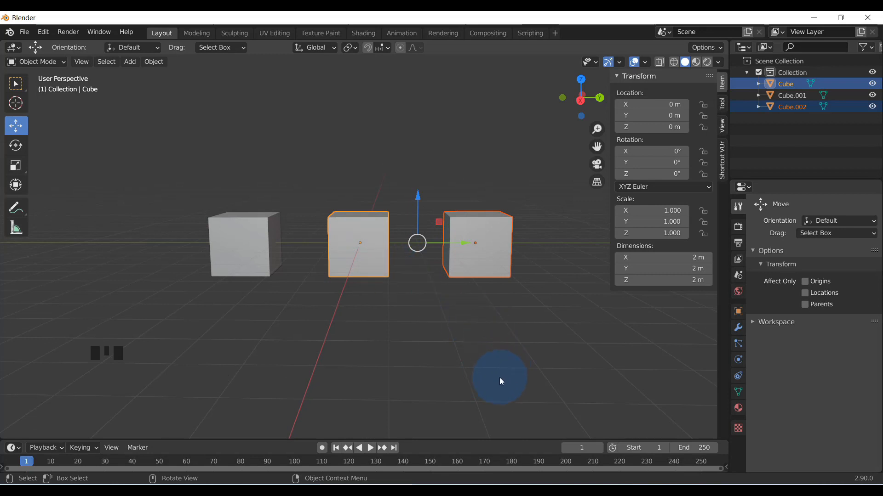
key("r")
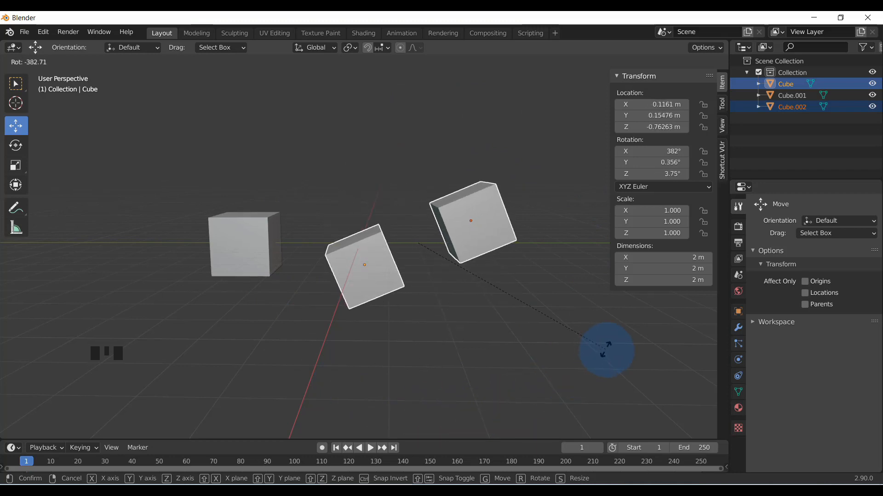
key("s")
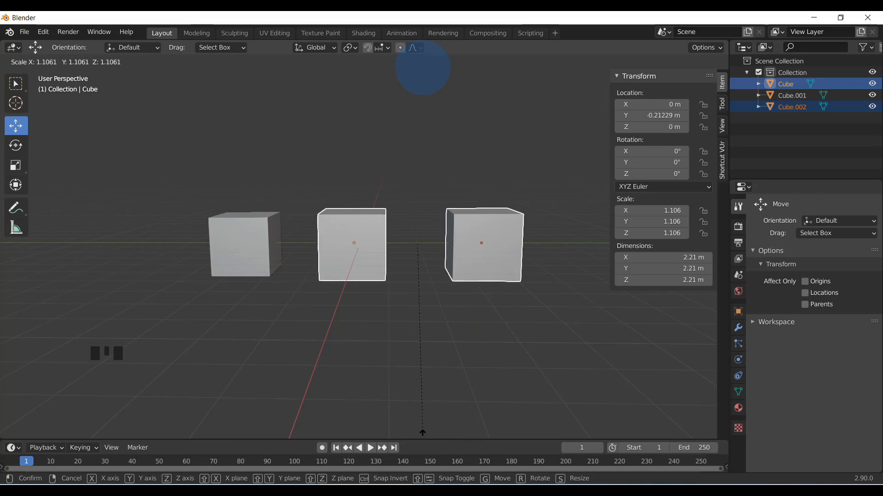
right_click(481, 364)
left_click_drag(464, 242, 505, 258)
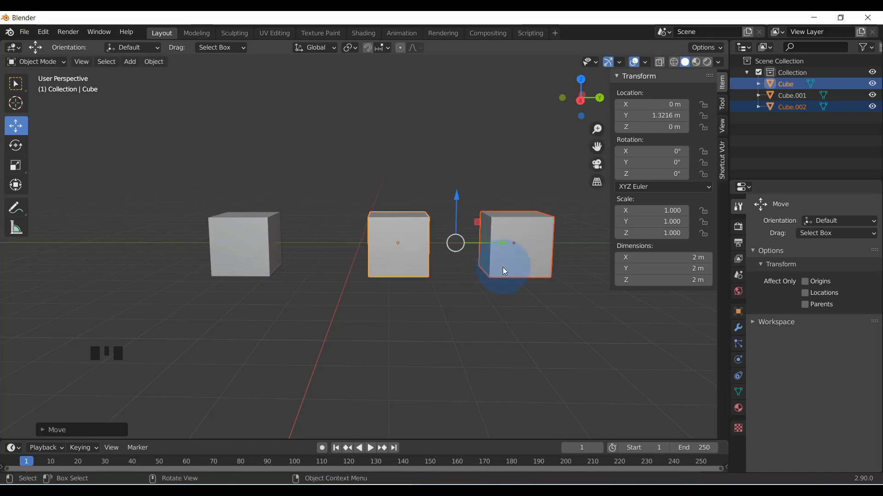
key("ctrl+z")
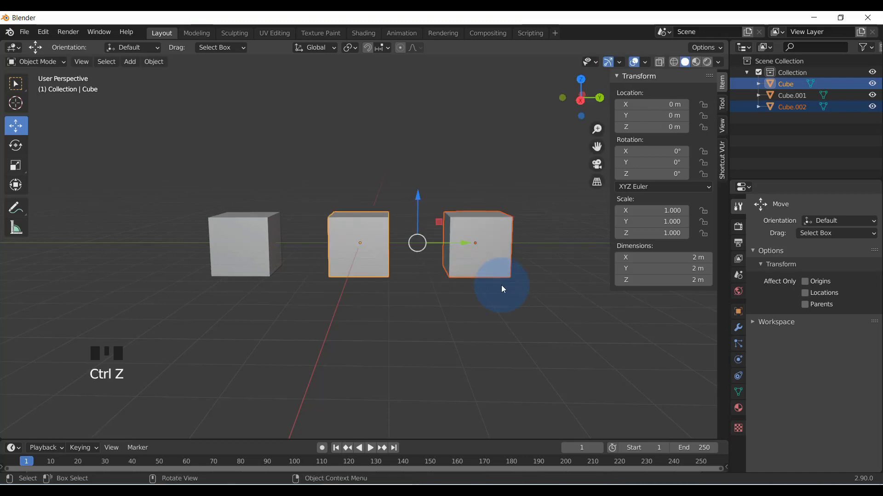
Select all three cubes together and examine their shared pivot point from several angles
scroll(443, 289, "down", 1)
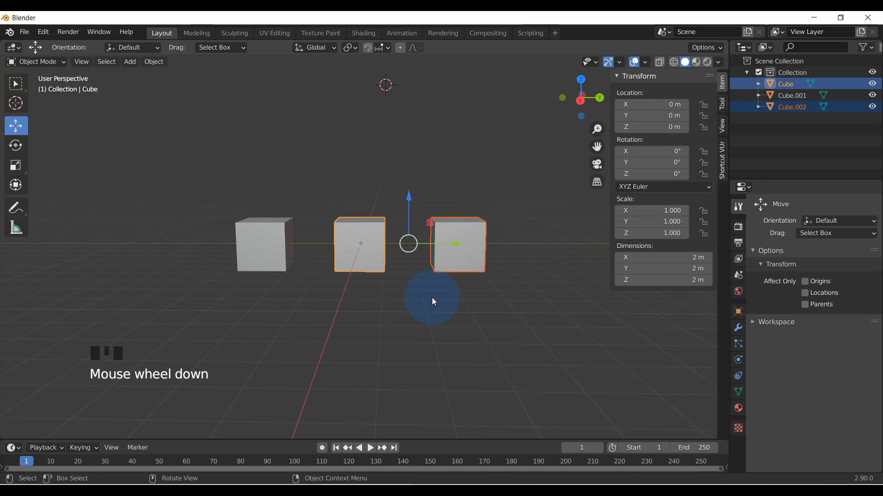
left_click_drag(200, 150, 519, 337)
scroll(412, 325, "up", 3)
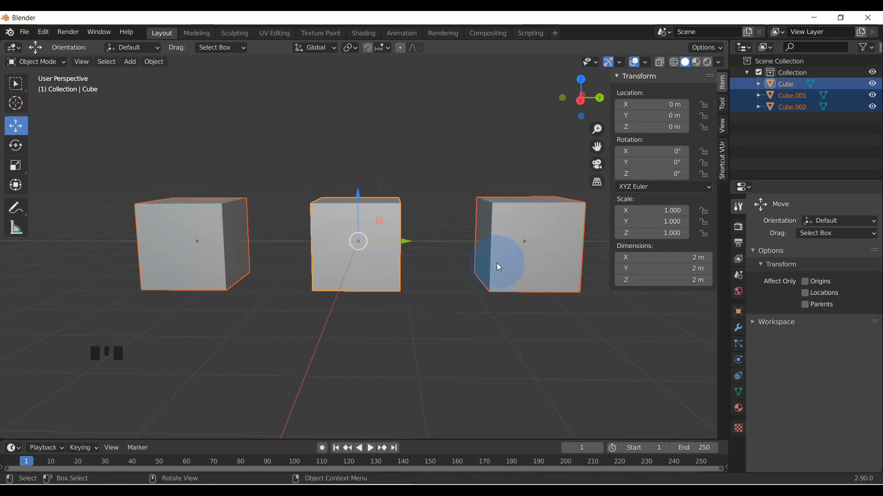
middle_click_drag(376, 261, 343, 228)
middle_click_drag(374, 271, 362, 241)
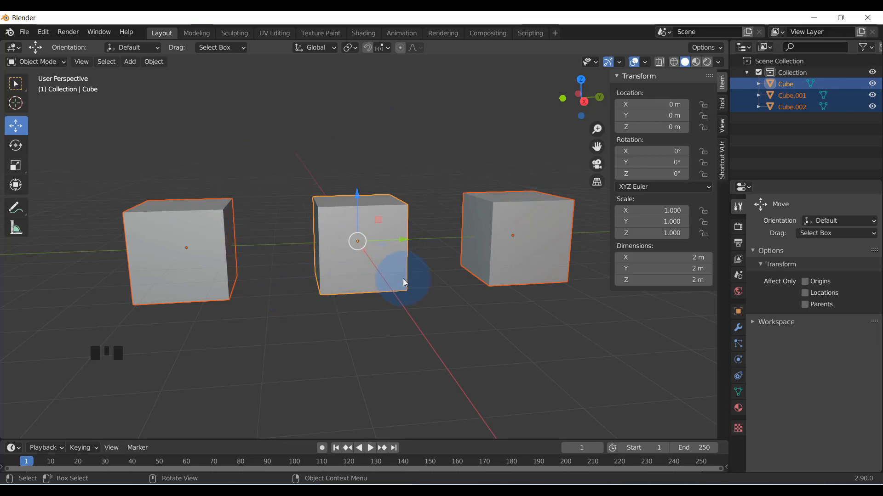
scroll(362, 262, "up", 2)
scroll(360, 256, "down", 3)
middle_click_drag(360, 255, 382, 315)
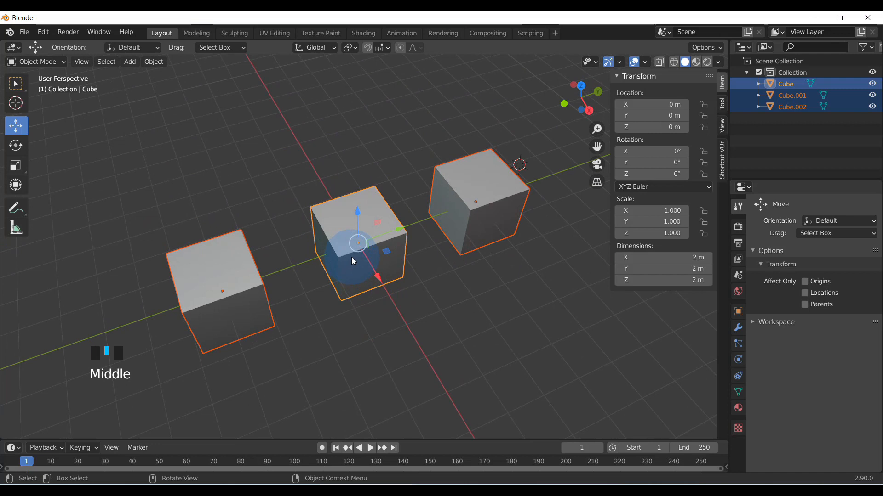
middle_click_drag(377, 265, 345, 247)
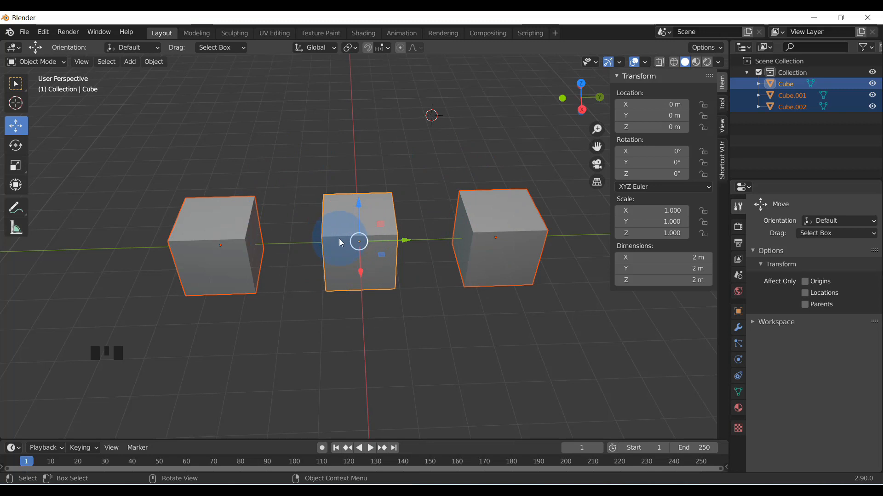
scroll(358, 256, "up", 2)
middle_click_drag(334, 267, 335, 230)
scroll(358, 251, "down", 3)
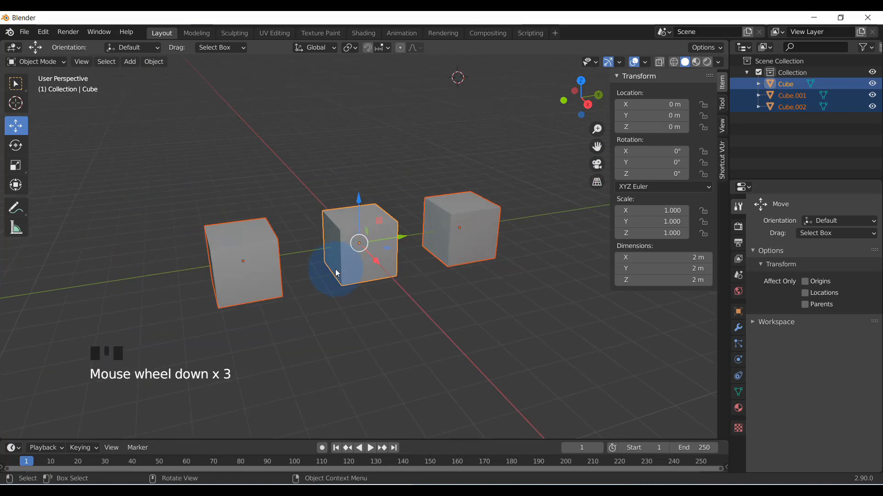
Try to rotate all three selected cubes around their shared pivot point
key("r")
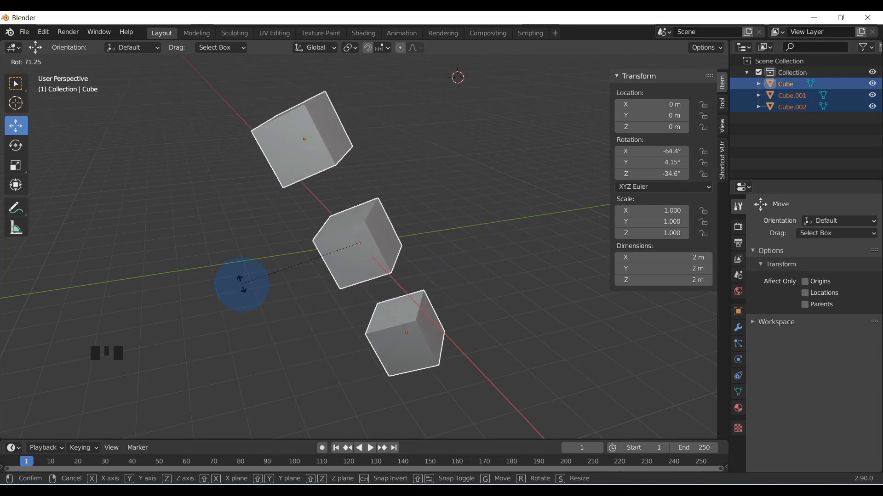
right_click(154, 287)
scroll(263, 321, "down", 2)
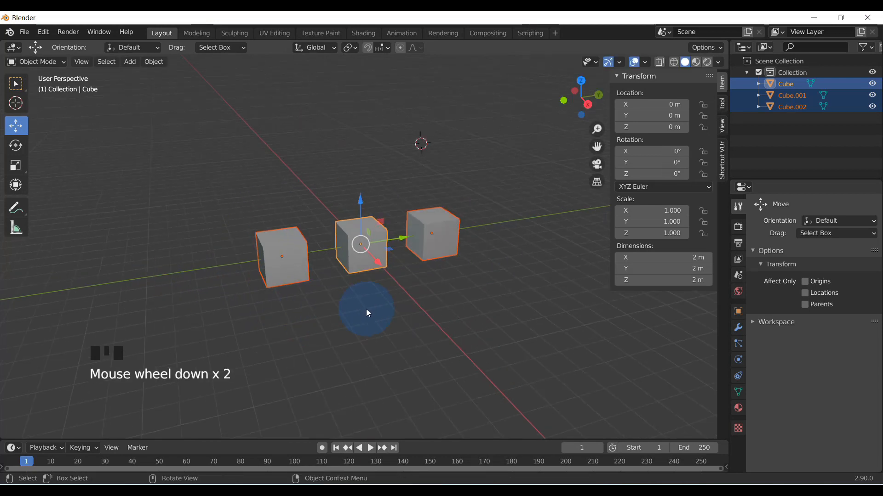
scroll(271, 148, "up", 1)
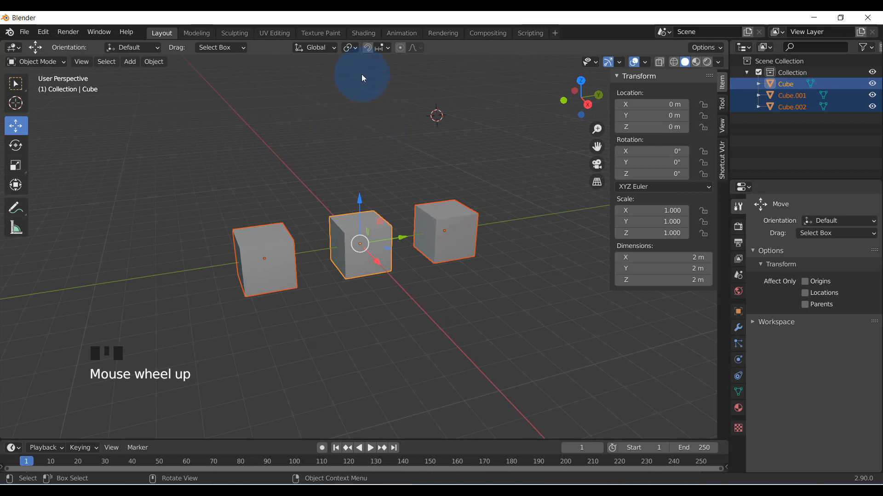
Review the available transform pivot point and transform orientation options while all three cubes are selected
left_click(354, 47)
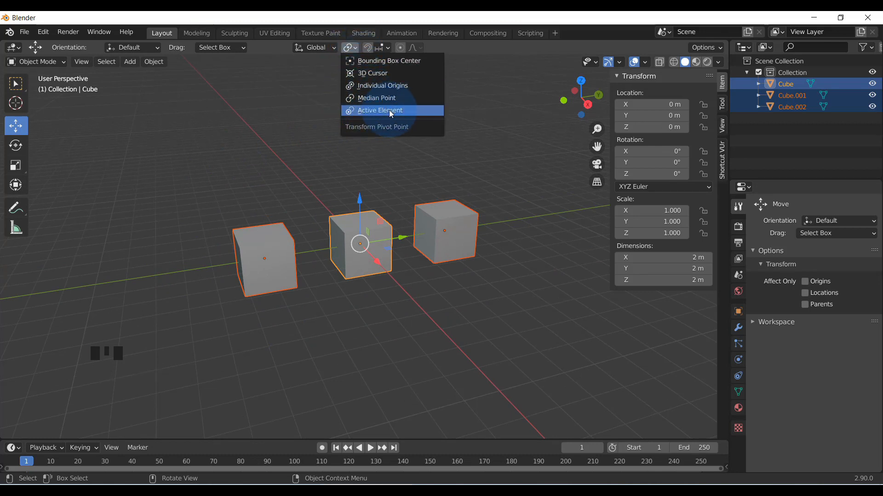
scroll(351, 268, "down", 3)
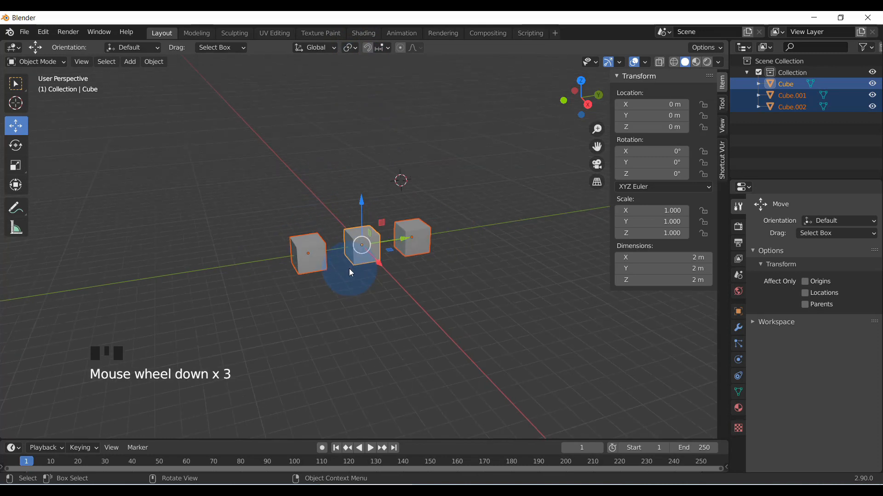
scroll(351, 266, "up", 5)
mouse_move(352, 263)
middle_mouse_down()
mouse_move(309, 264)
mouse_move(341, 267)
middle_mouse_up()
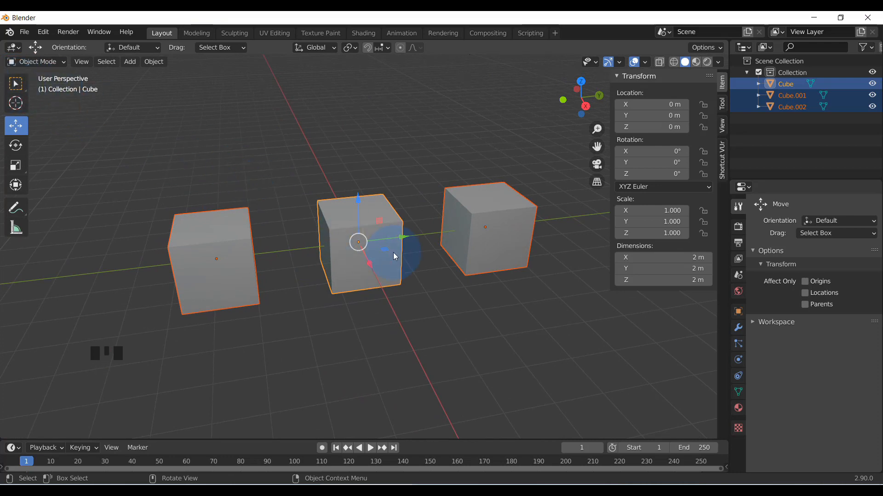
scroll(394, 255, "down", 2)
middle_click_drag(406, 245, 389, 256)
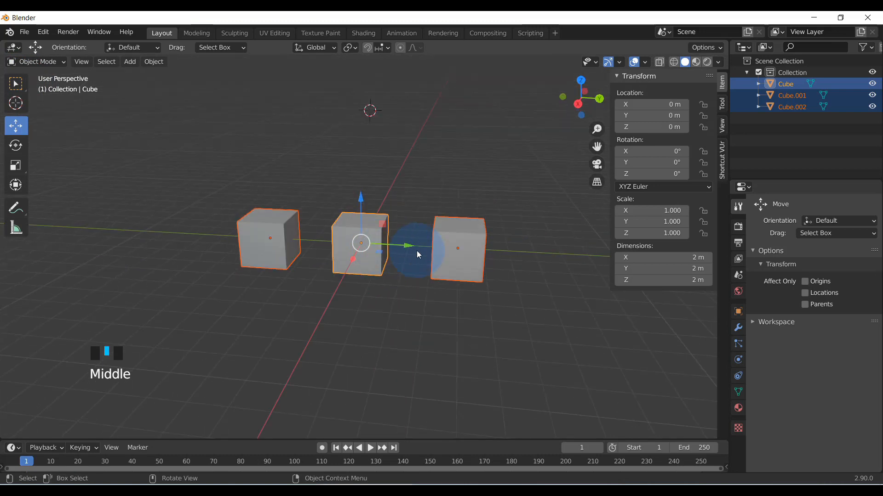
scroll(418, 254, "up", 2)
scroll(423, 252, "down", 1)
scroll(423, 253, "up", 2)
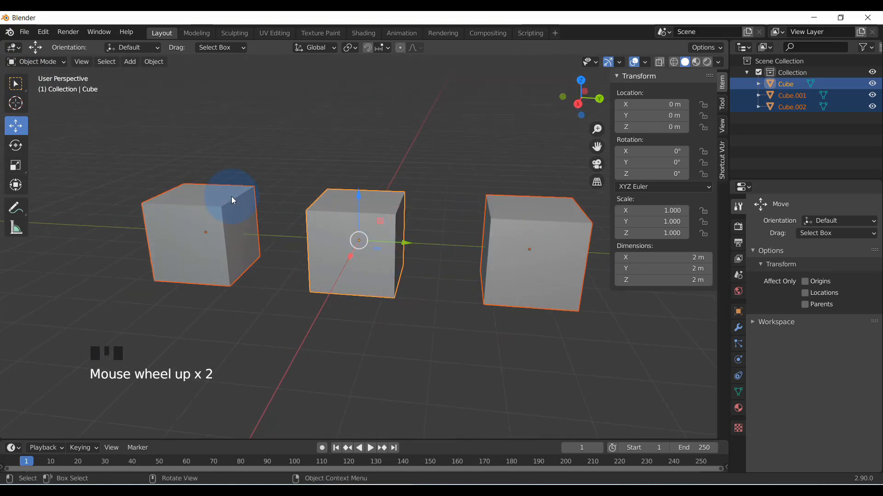
left_click(329, 50)
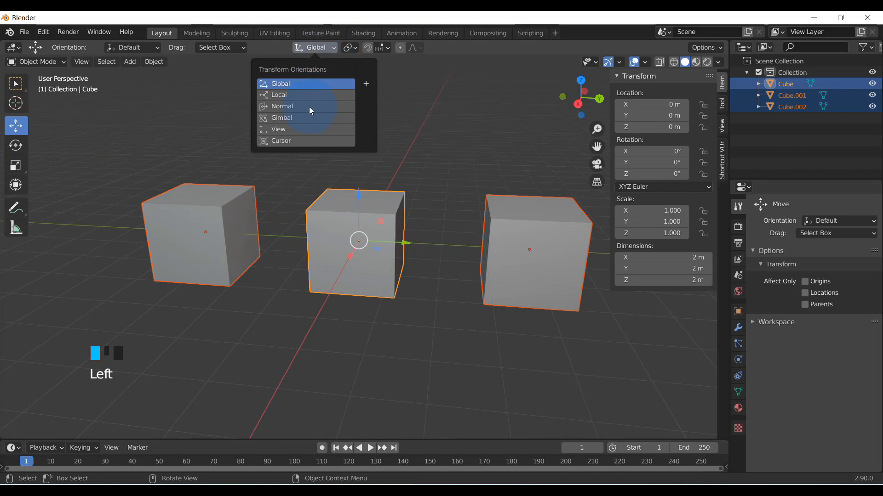
left_click(357, 48)
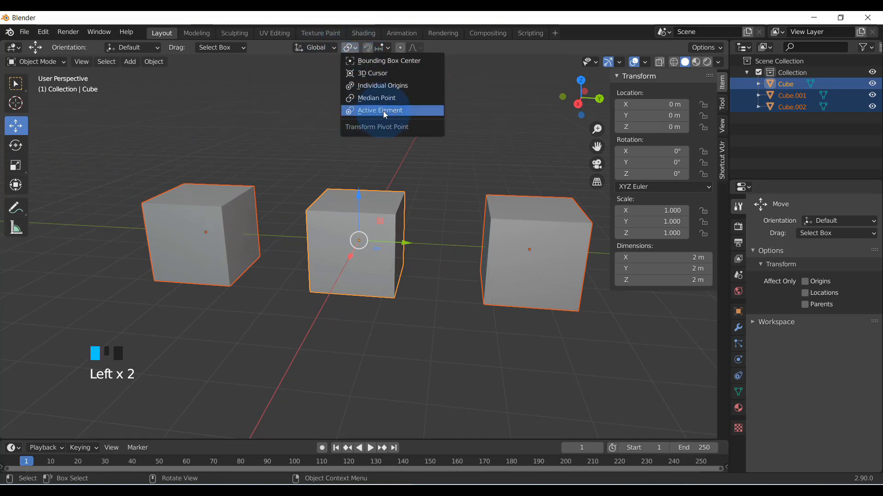
Reduce the selection to the middle cube alone and inspect its pivot point between the two copies
left_click(326, 182)
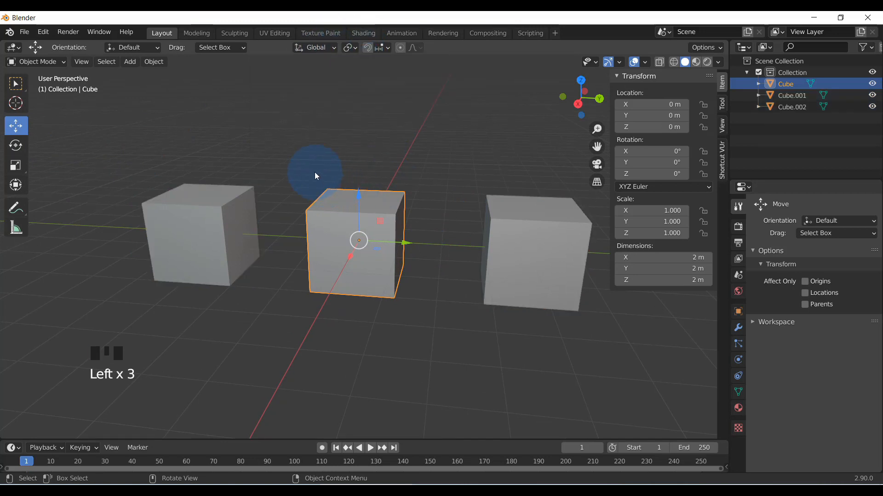
scroll(315, 176, "down", 2)
middle_click_drag(315, 181, 339, 296)
scroll(339, 255, "up", 2)
scroll(337, 256, "down", 4)
scroll(340, 277, "up", 3)
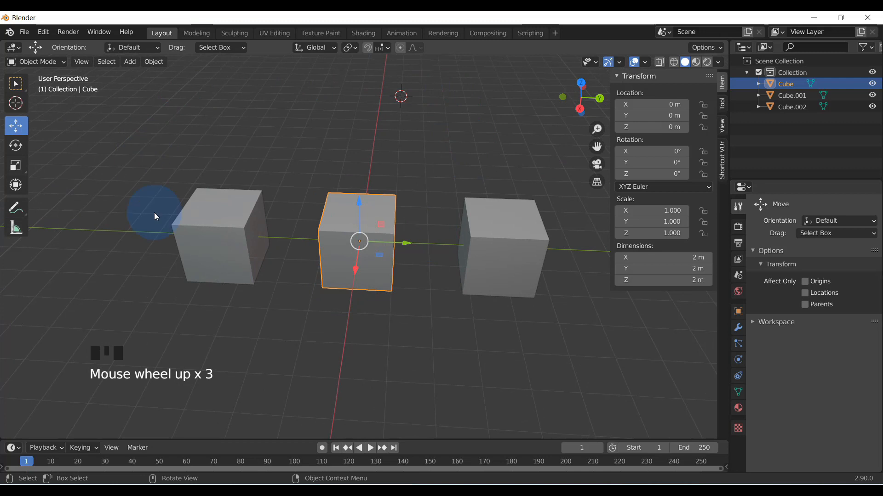
scroll(416, 276, "down", 5)
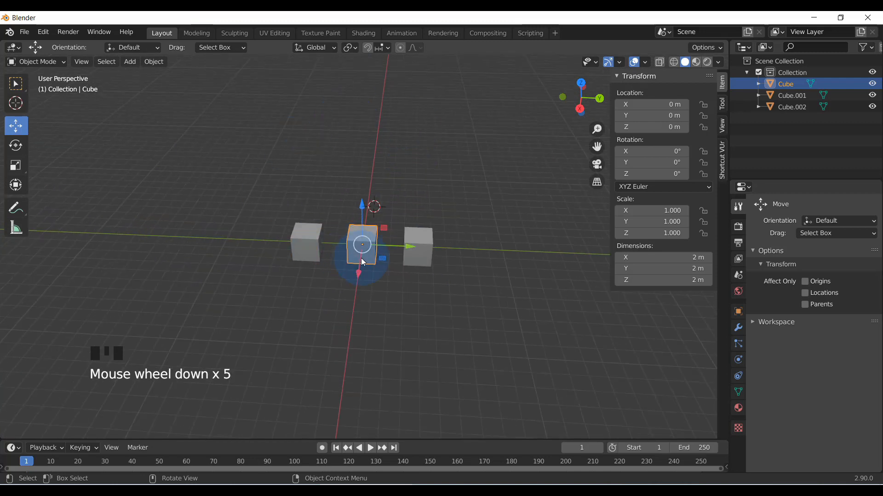
scroll(368, 263, "up", 3)
scroll(368, 263, "up", 3)
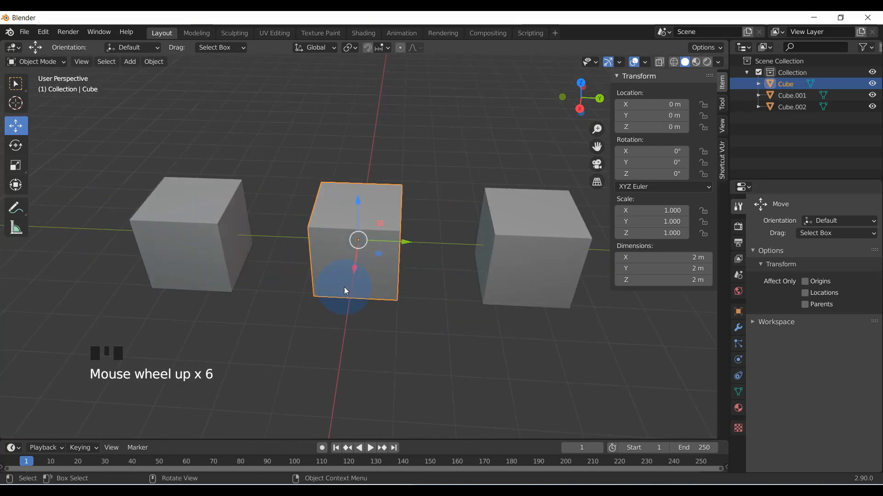
Select the cube at Y -4 m alone and hide the transform sidebar in the viewport
middle_click_drag(344, 288, 346, 255)
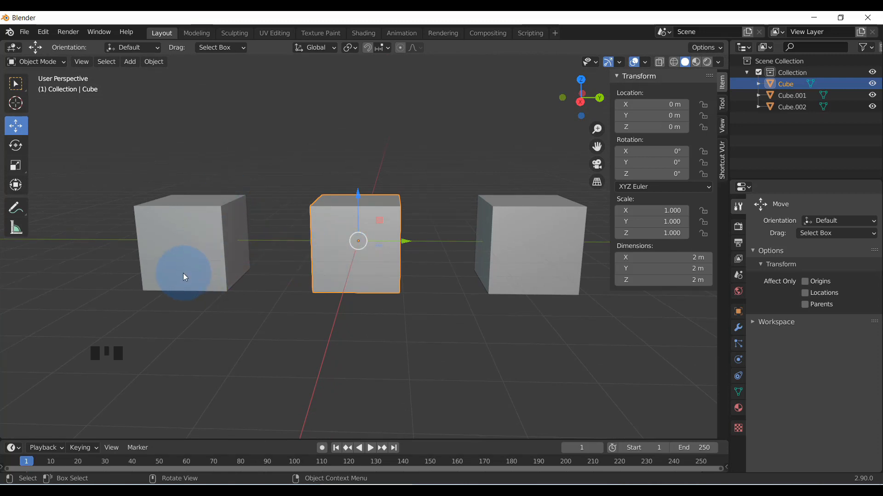
left_click(155, 233)
middle_click_drag(215, 243, 217, 241)
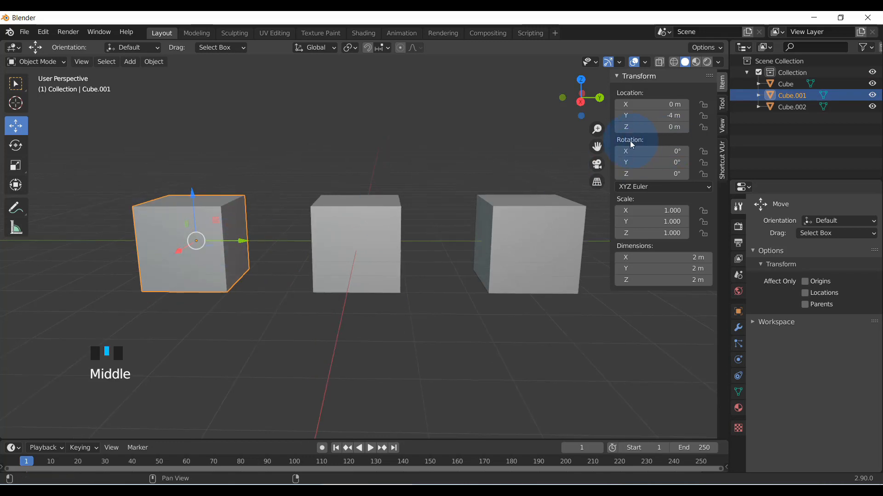
left_click_drag(616, 143, 718, 148)
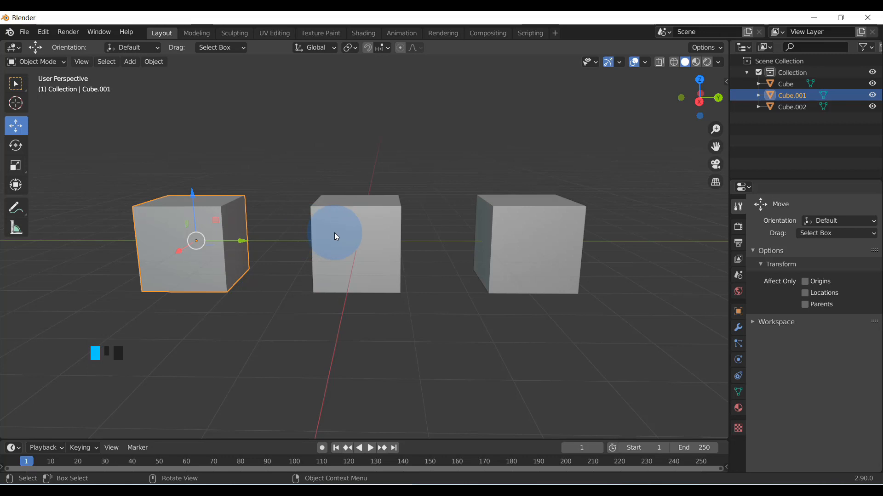
Select the cube at Y -4 m together with the middle cube and examine their shared pivot point
left_click(350, 230, "shift")
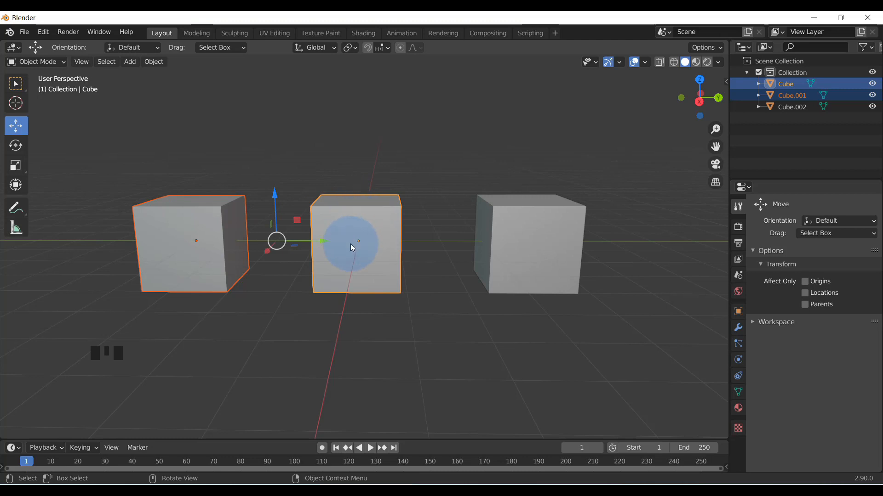
left_click(262, 307)
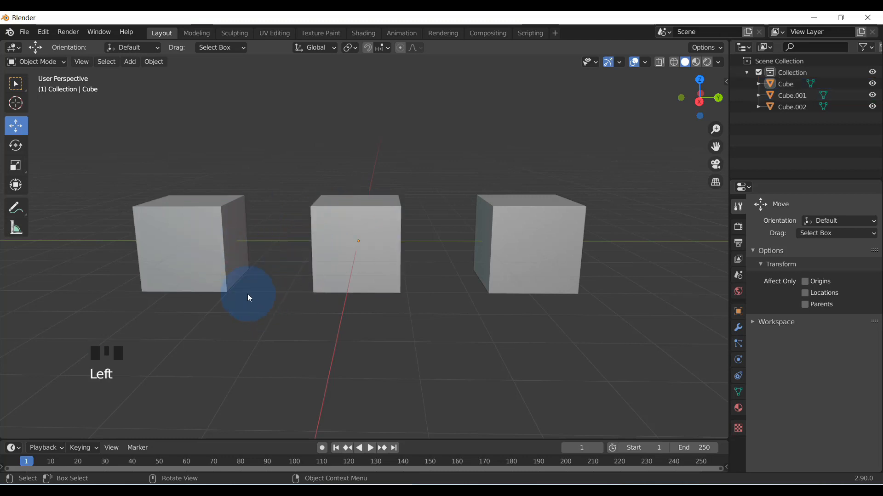
left_click(201, 231)
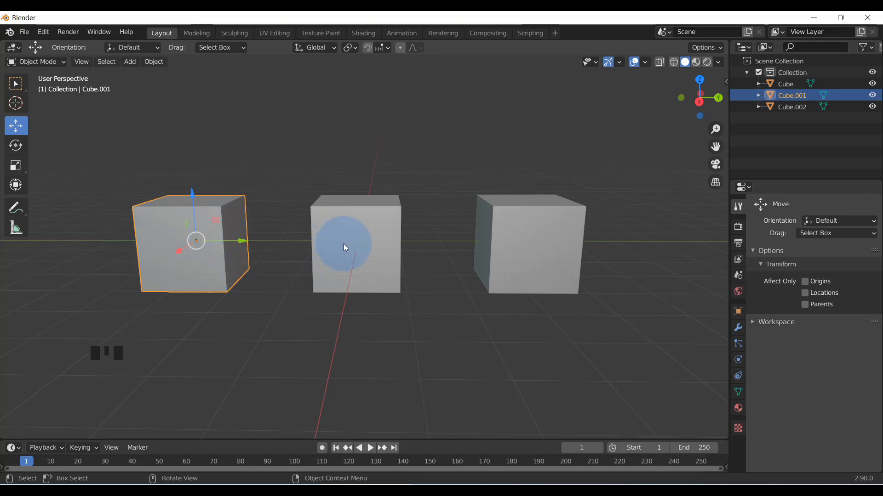
left_click(357, 232, "shift")
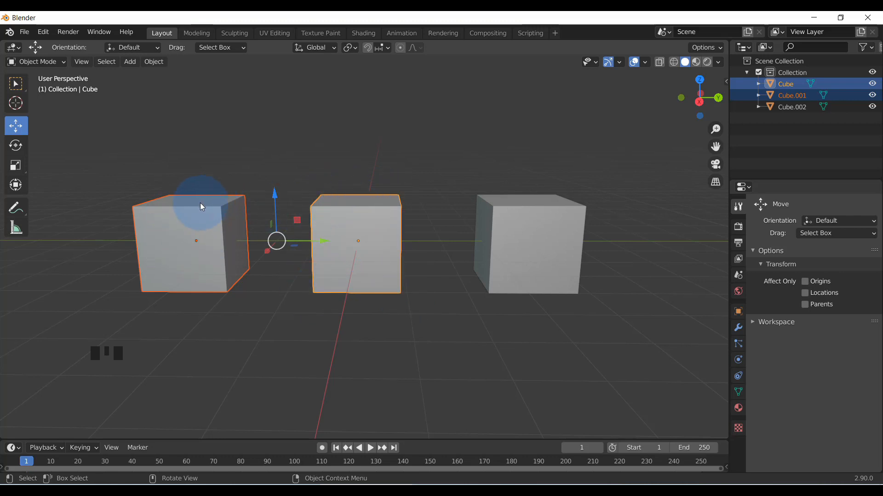
In top view, box-select all three cubes, duplicate them 3 m along the X axis and try repeating the duplication
scroll(210, 223, "down", 3)
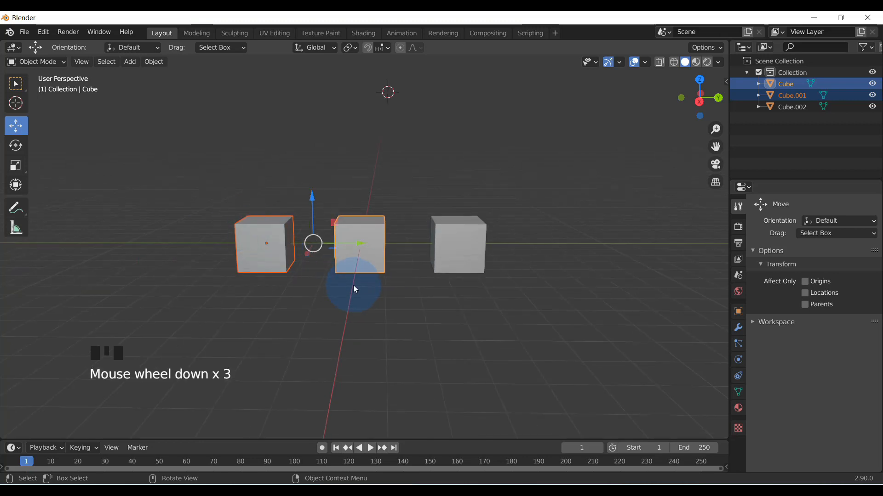
key("w")
key("KP_7")
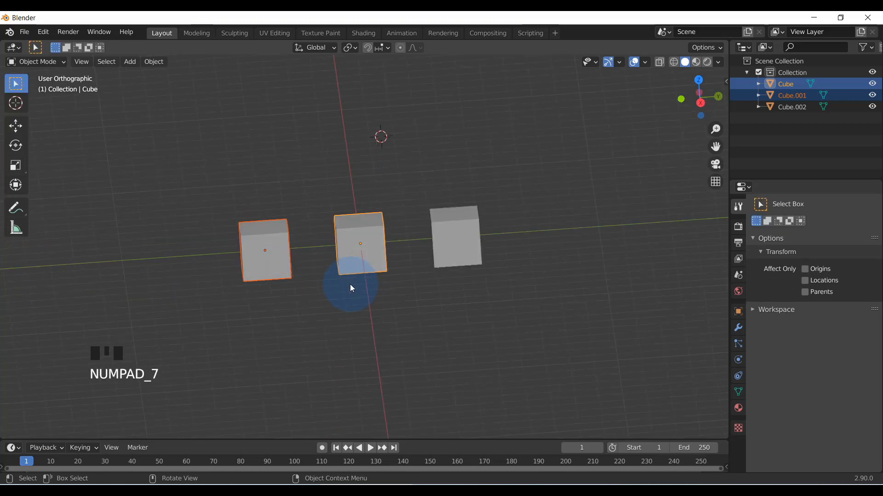
left_click_drag(282, 150, 411, 385)
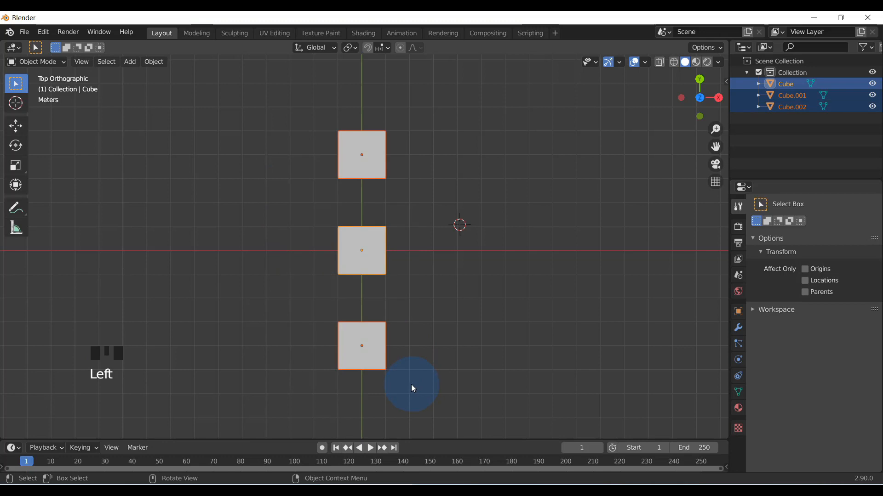
key("shift+d")
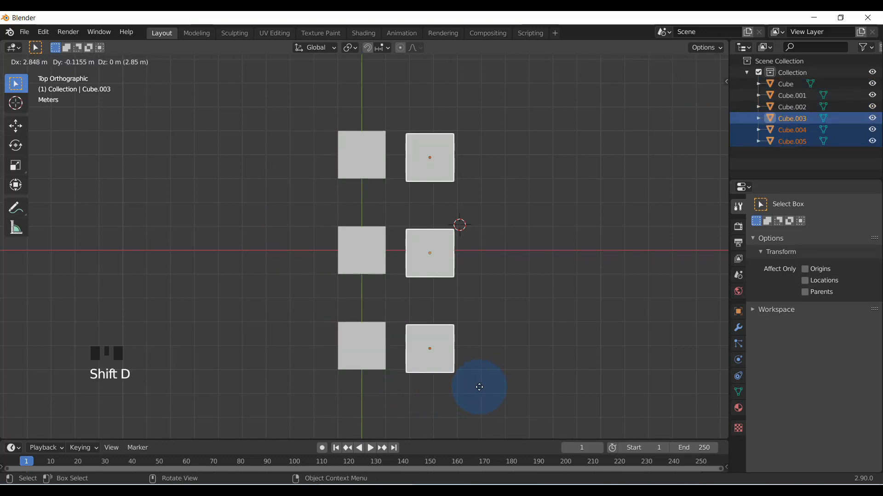
left_click(490, 385)
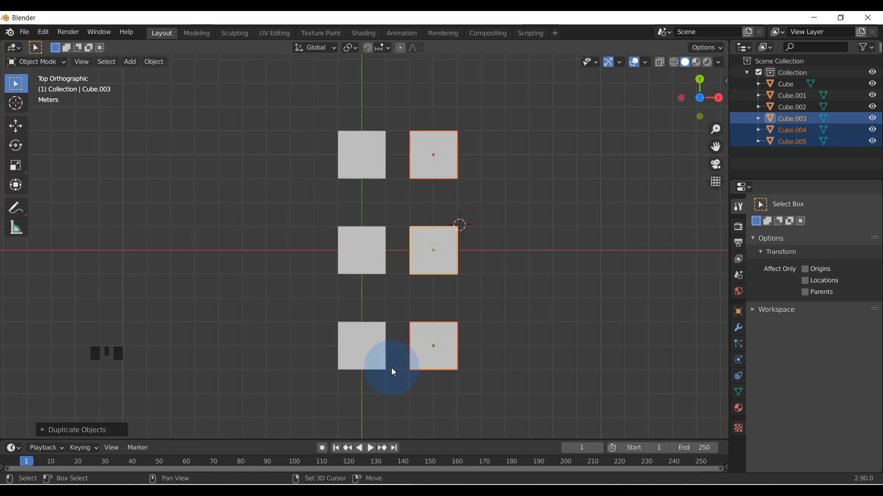
key("shift+r")
key("shift+r")
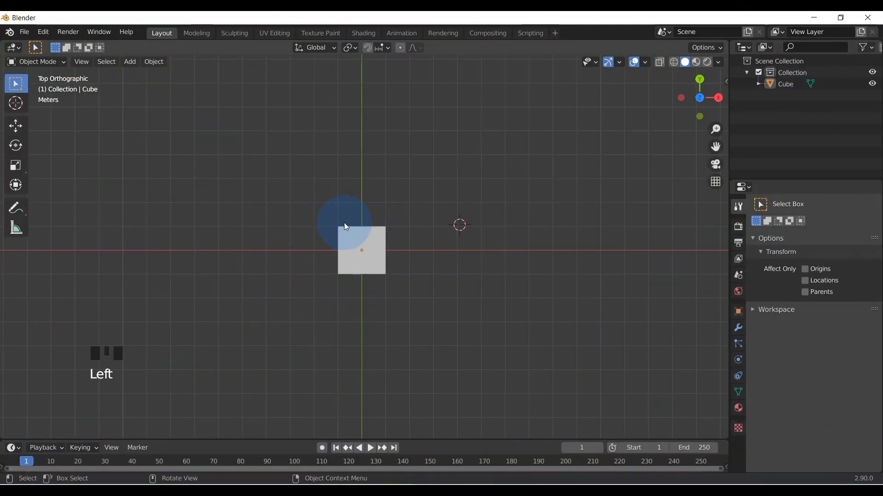
Duplicate the single cube at the world origin with grid snapping, placing the copy 3 m along the X axis
left_click(371, 232)
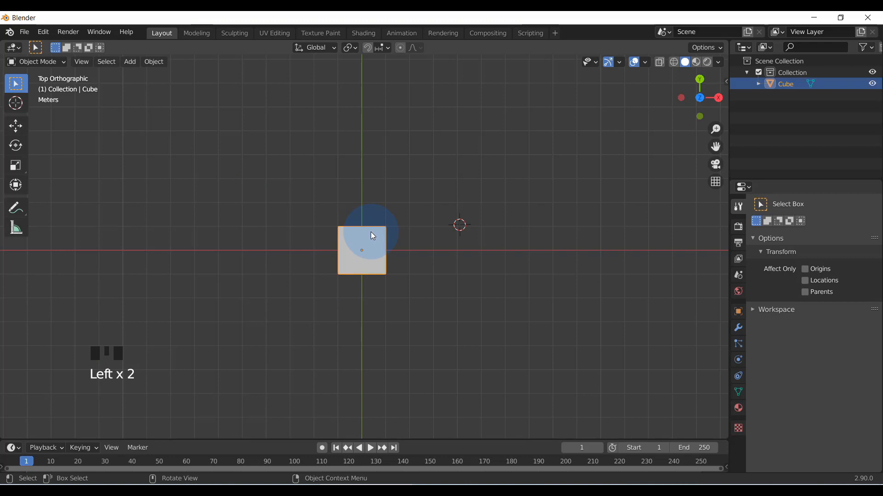
key("shift+d")
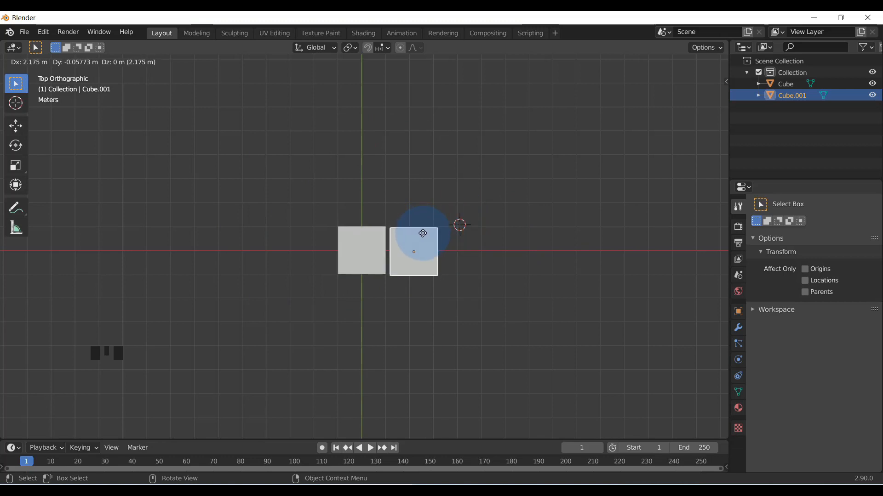
key("ctrl")
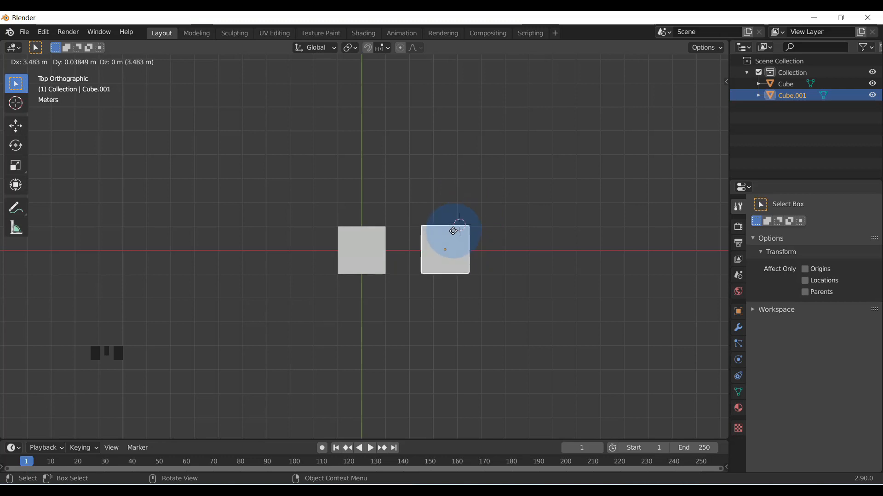
key("ctrl")
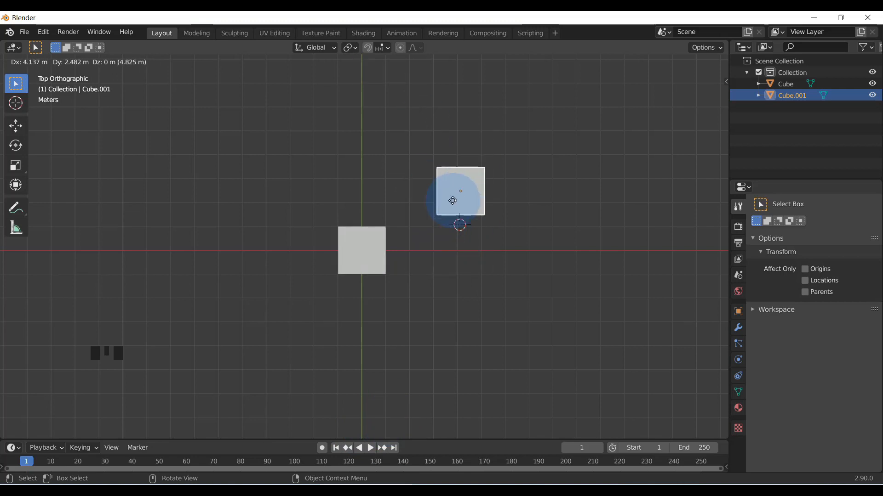
key("ctrl")
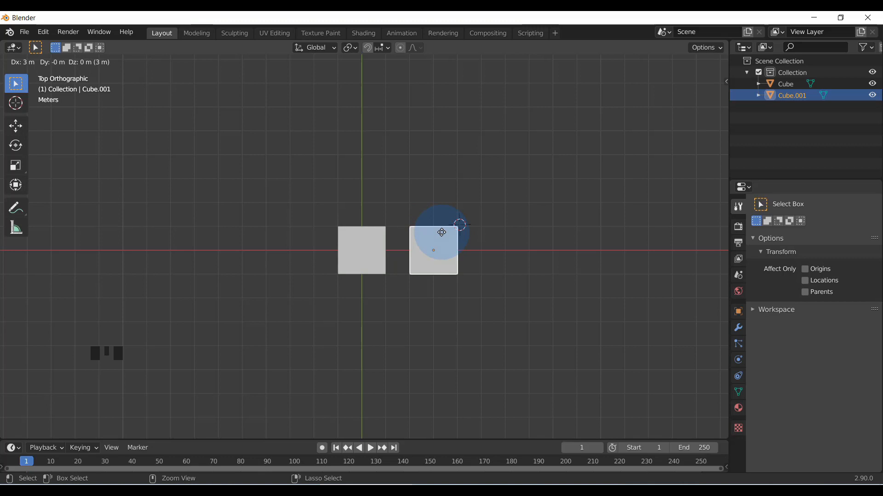
left_click(441, 232)
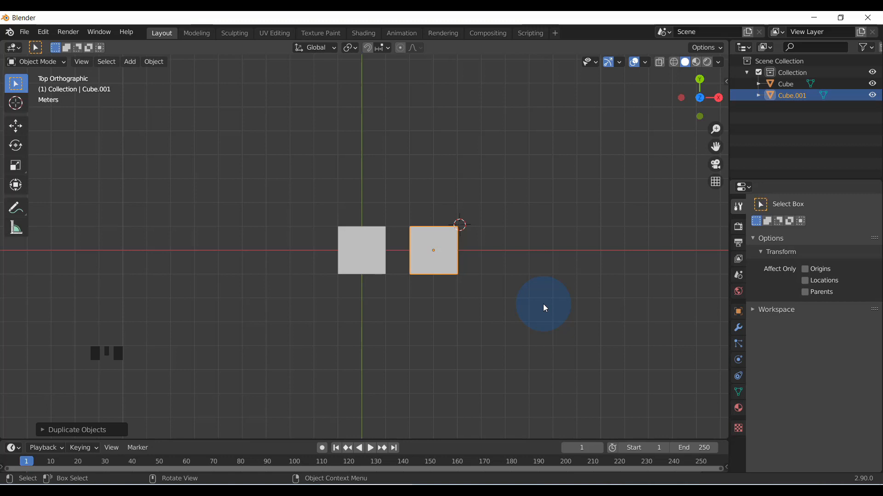
Repeat the last duplication three times to extend the row to five evenly spaced cubes along the X axis
key("shift")
key("shift+r")
key("shift+r")
key("shift+r")
key("shift+r")
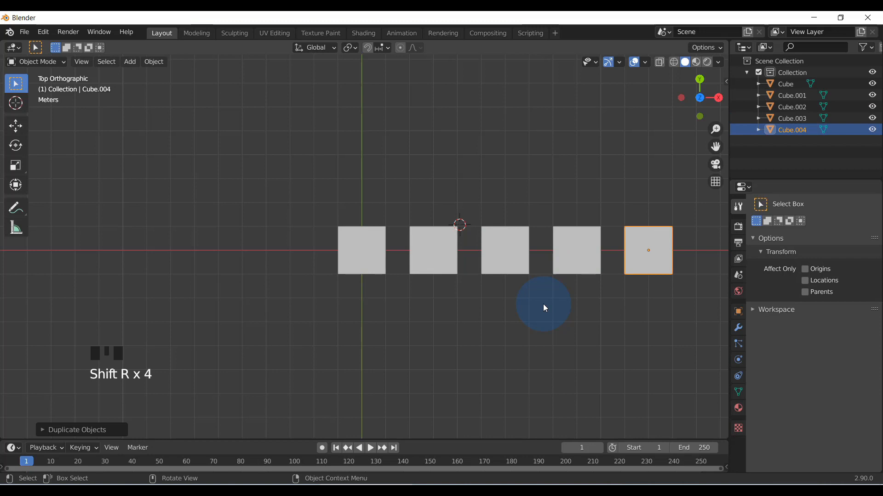
Duplicate the cube at the world origin again, placing this copy 3 m along the negative X axis
left_click(350, 250)
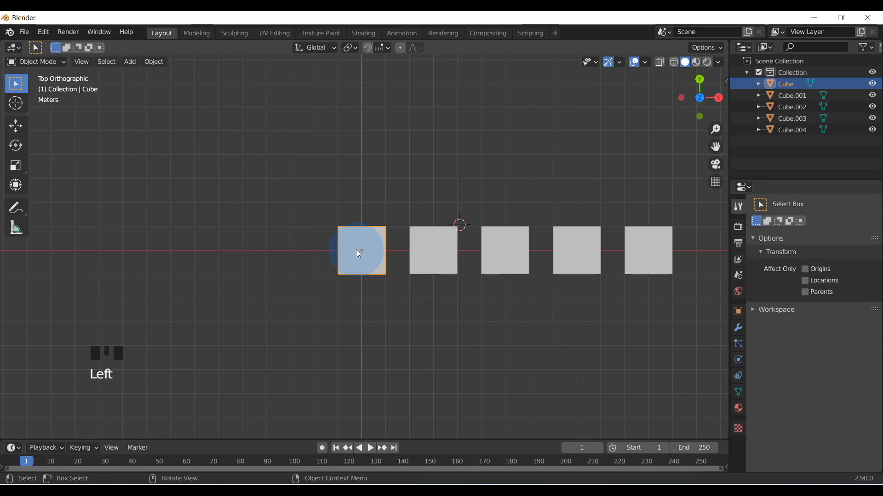
key("shift+d")
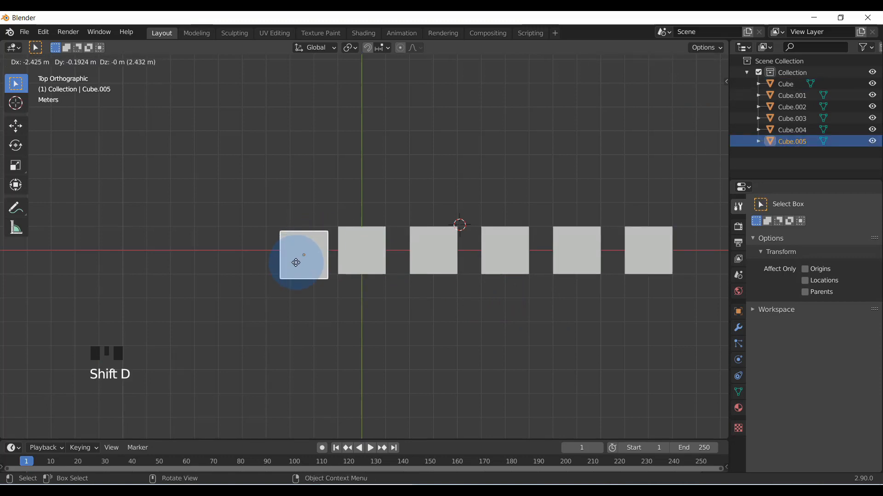
mouse_move(282, 249)
left_mouse_down()
mouse_move(301, 195)
mouse_move(218, 156)
mouse_move(205, 211)
mouse_move(294, 260)
mouse_move(285, 249)
mouse_move(290, 256)
mouse_move(195, 250)
mouse_move(286, 252)
left_mouse_up()
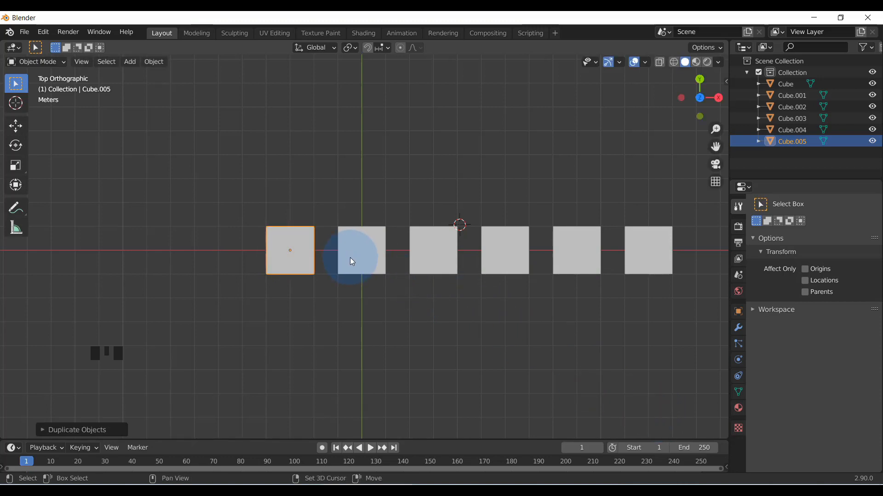
Try repeating the duplication three times along the negative X axis, and undo the three extra copies
key("shift+r")
key("shift+r")
key("shift+r")
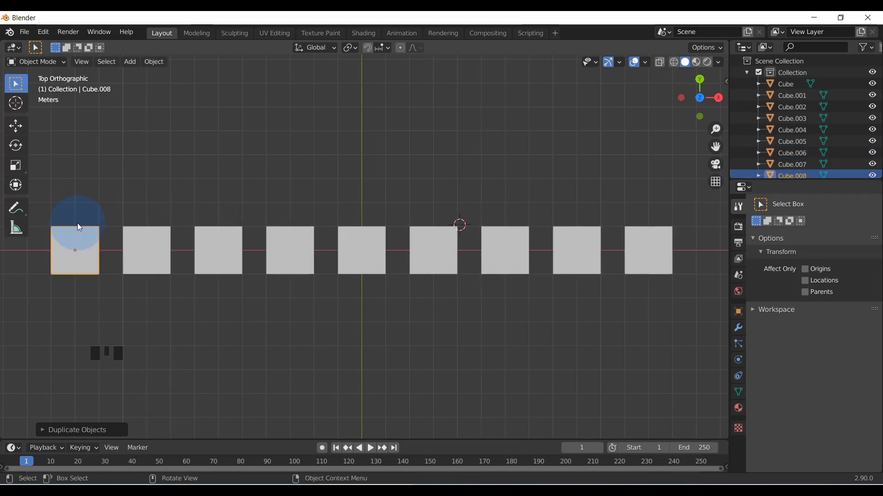
key("ctrl+z")
key("ctrl+z")
key("ctrl+z")
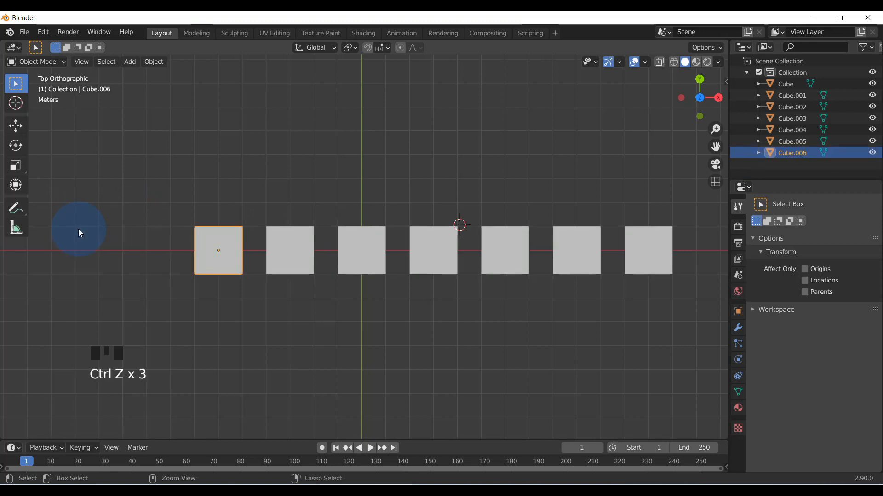
key("ctrl+z")
Select all six cubes in the row, duplicate them 3 m along the Y axis as a second row, and clear the selection
left_click_drag(189, 199, 655, 324)
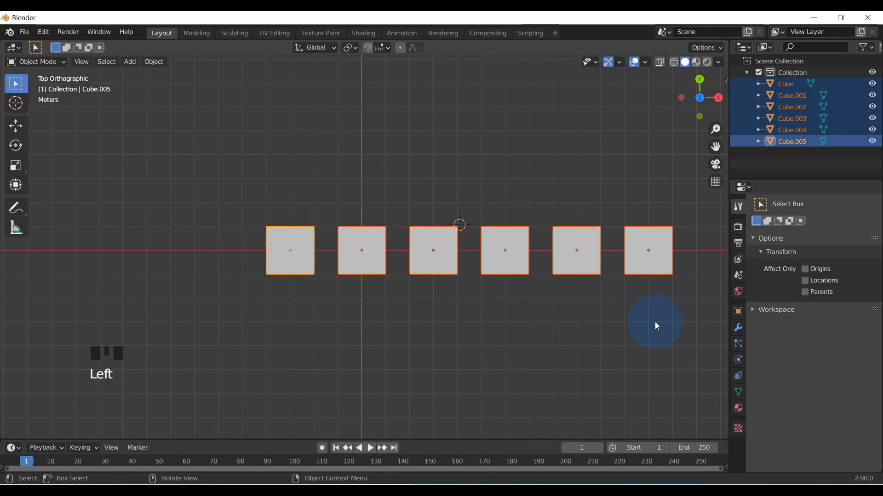
key("shift+d")
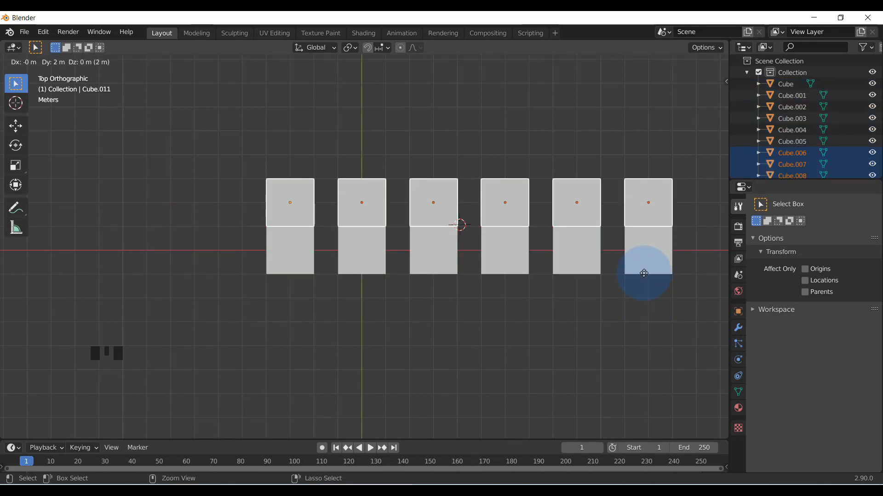
left_click(655, 249)
left_click(482, 399)
Select the cube at the negative X end of the original row and examine both rows of cubes from several angles
scroll(478, 375, "down", 2)
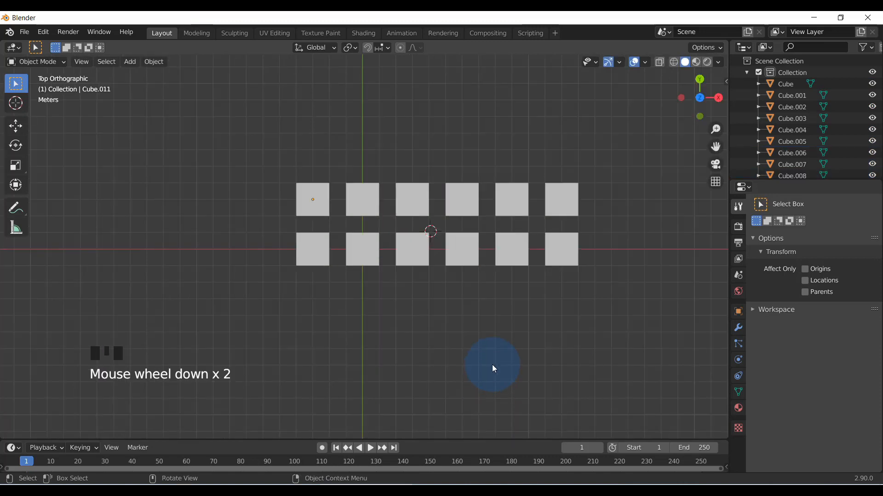
middle_click_drag(494, 369, 505, 282)
scroll(463, 349, "up", 3)
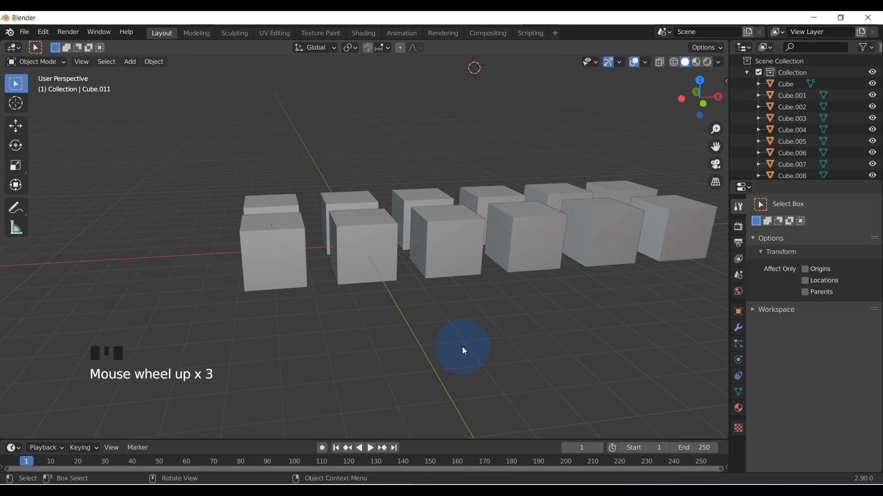
middle_click_drag(503, 335, 441, 357, "shift")
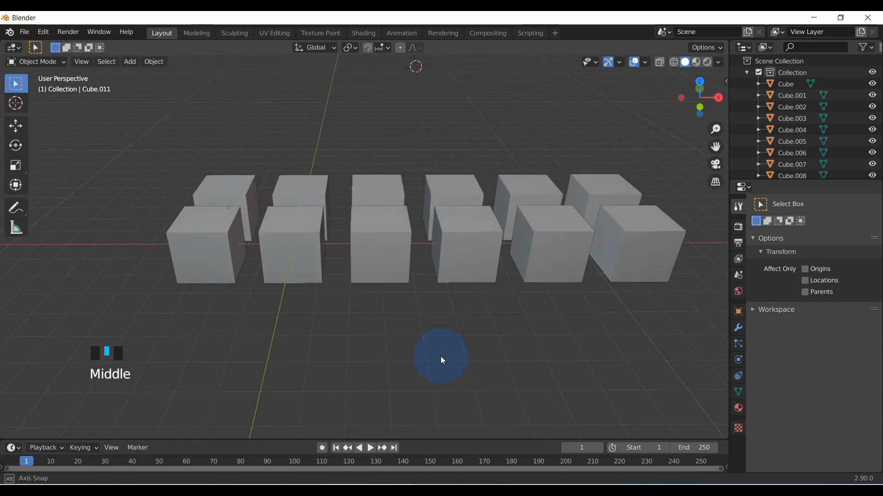
left_click(211, 248)
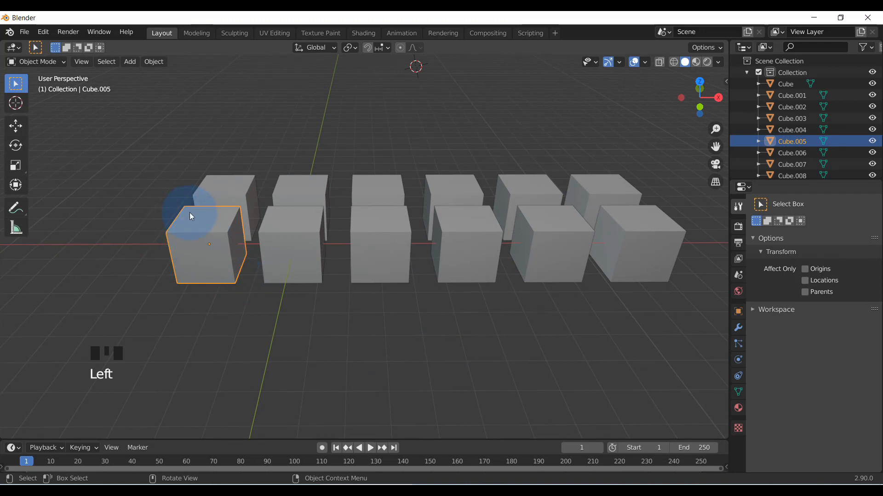
left_click(356, 52)
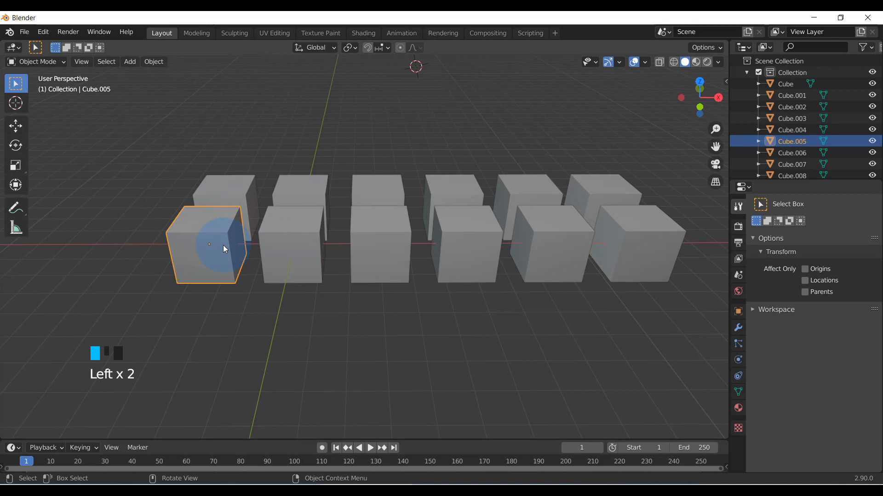
middle_click_drag(277, 288, 221, 281)
scroll(205, 265, "up", 1)
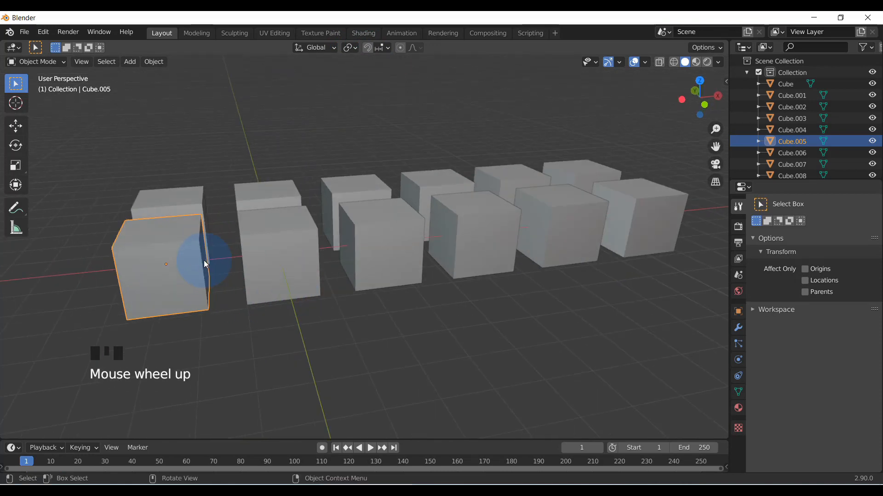
scroll(159, 273, "down", 2)
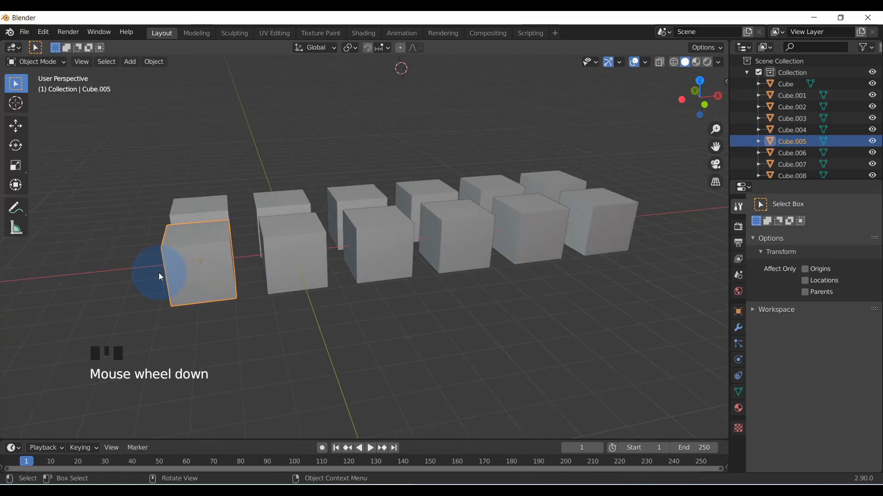
middle_click_drag(225, 272, 188, 272)
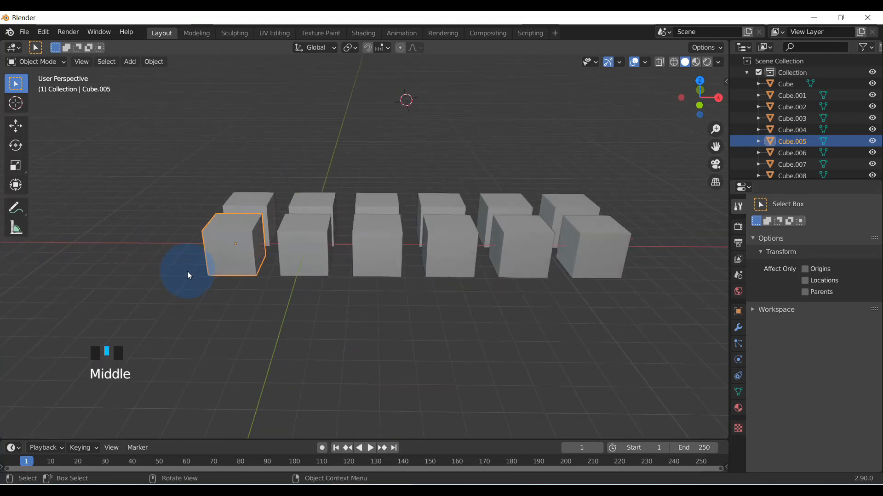
Extend the selection with the next two cubes toward positive X in the original row
scroll(212, 257, "up", 2)
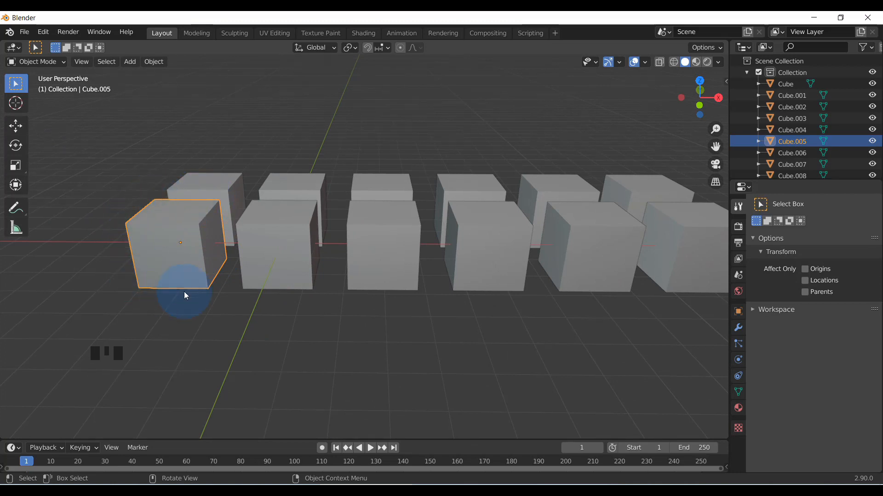
key("shift")
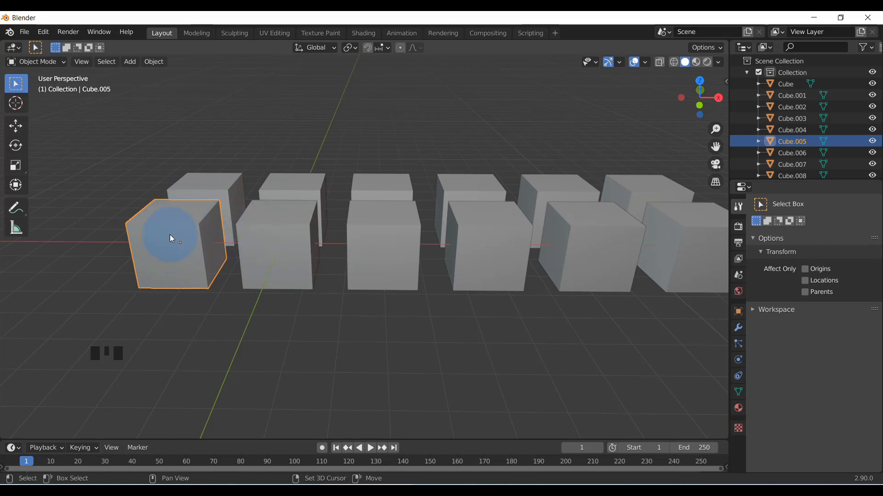
left_click(281, 233, "shift")
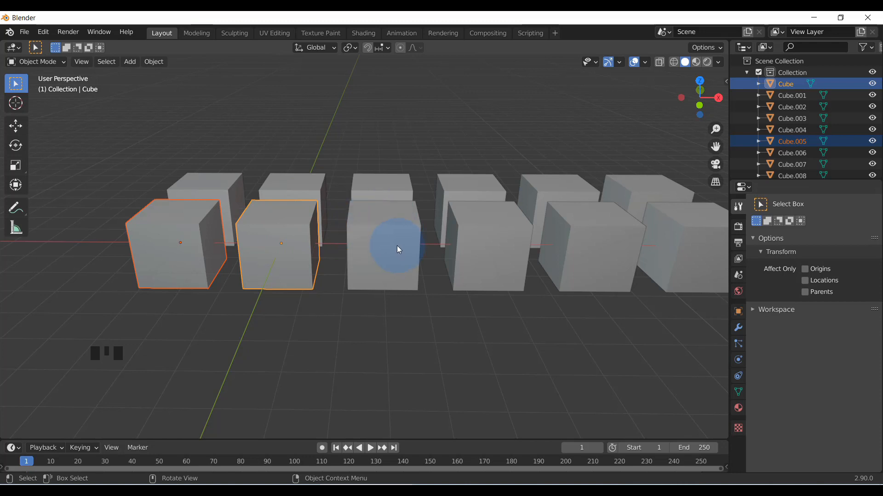
key("shift")
left_click(390, 235, "shift")
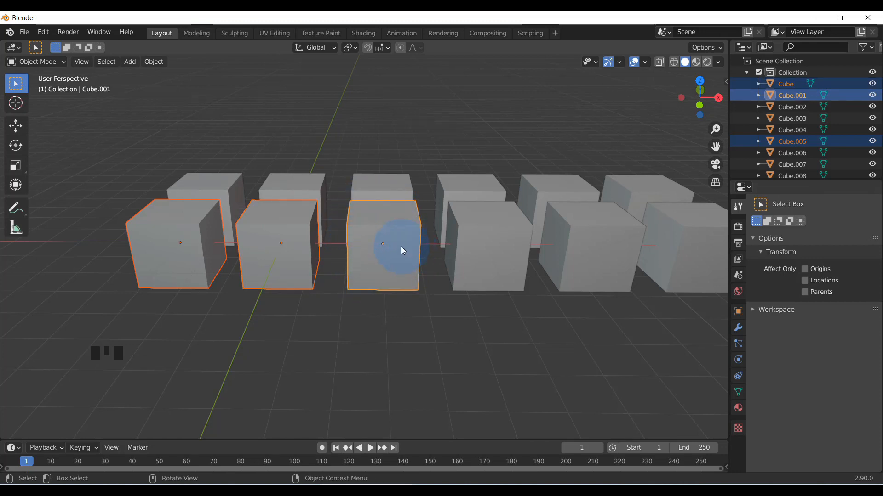
Select all twelve cubes in both rows, keeping the third cube of the original row active
scroll(268, 248, "down", 1)
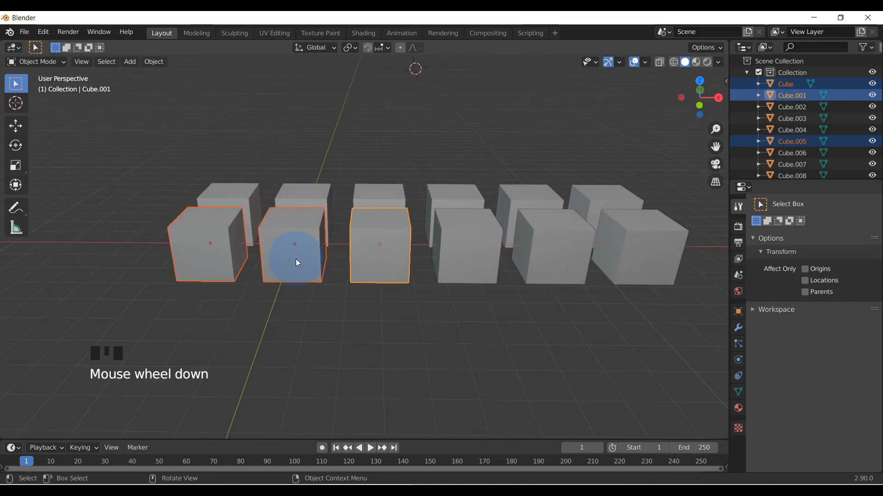
left_click_drag(177, 158, 643, 276)
middle_click_drag(628, 293, 391, 280)
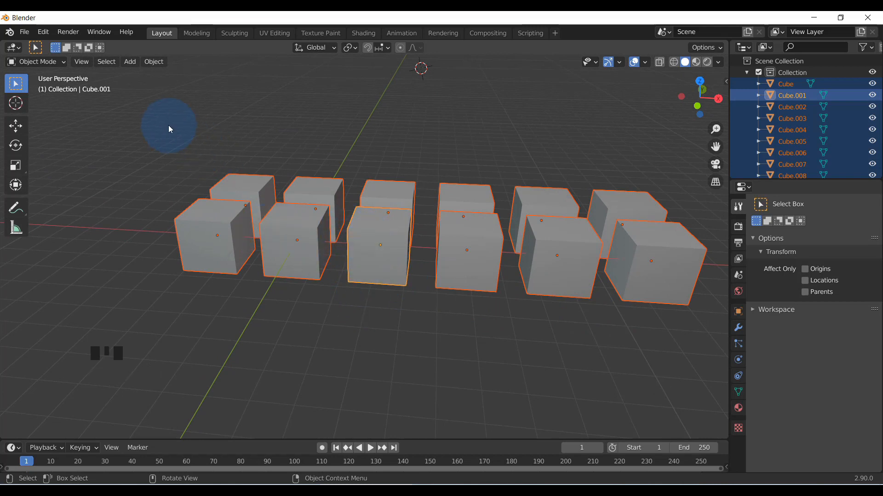
left_click(529, 301)
left_click_drag(133, 132, 657, 308)
scroll(494, 304, "down", 1)
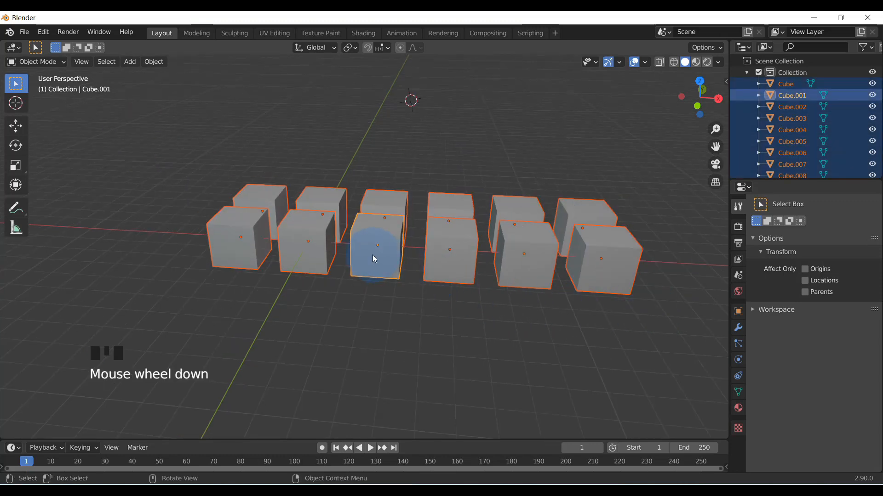
scroll(368, 242, "up", 2)
Make the cube at the positive X end of the original row active, and select all twelve cubes
left_click(529, 310)
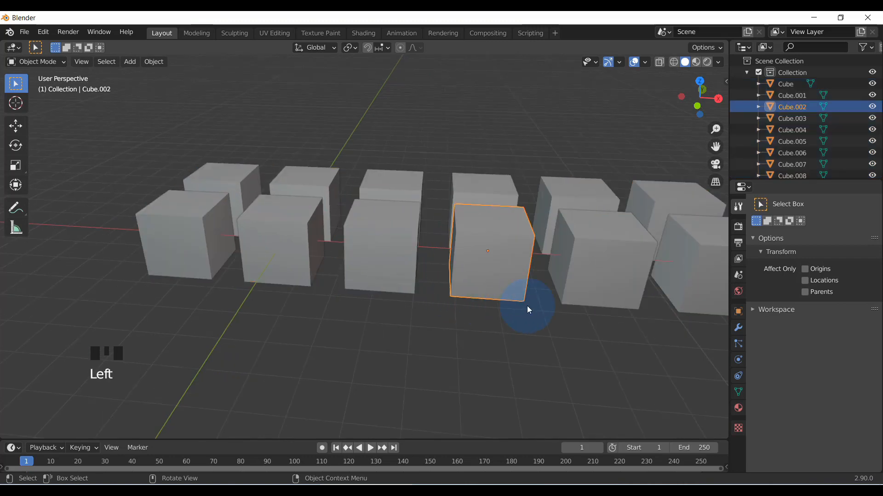
left_click(705, 261)
scroll(602, 302, "down", 2)
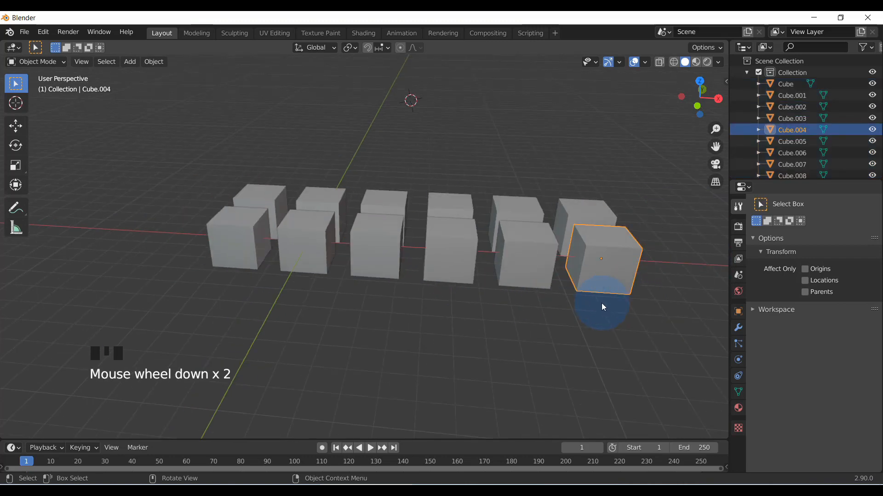
left_click(531, 320)
left_click_drag(194, 128, 665, 341)
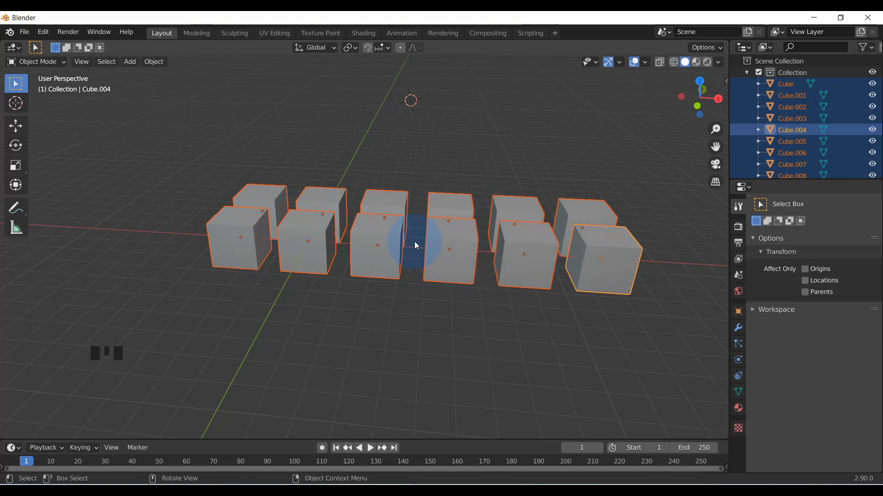
Set the transform pivot point to Median Point and check the Move gizmo's position among the selected cubes
scroll(479, 275, "down", 2)
scroll(442, 291, "up", 1)
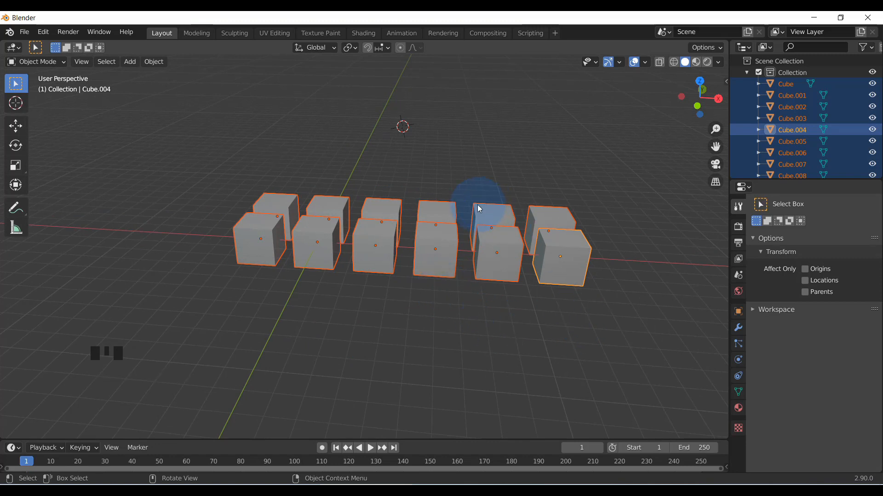
left_click(350, 49)
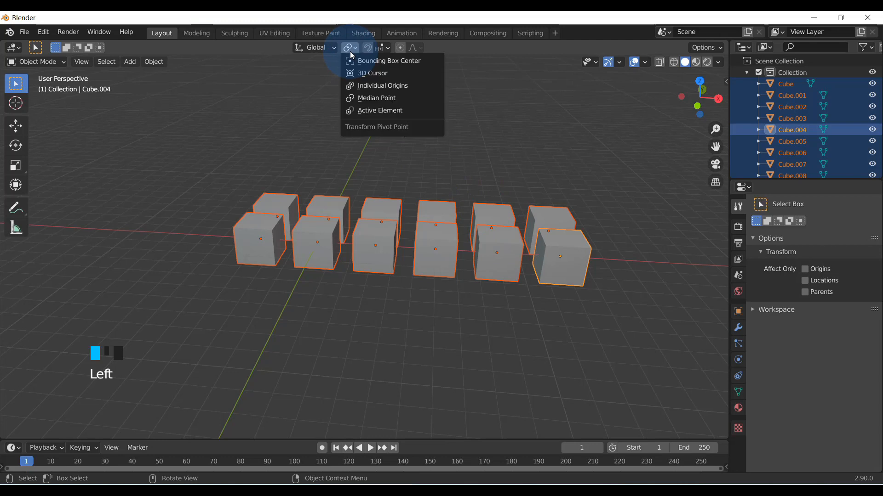
left_click(382, 99)
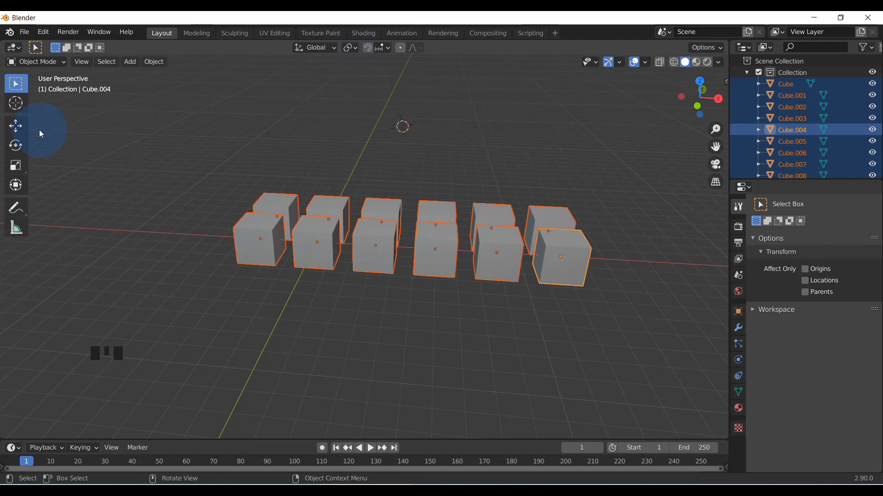
left_click_drag(221, 144, 587, 316)
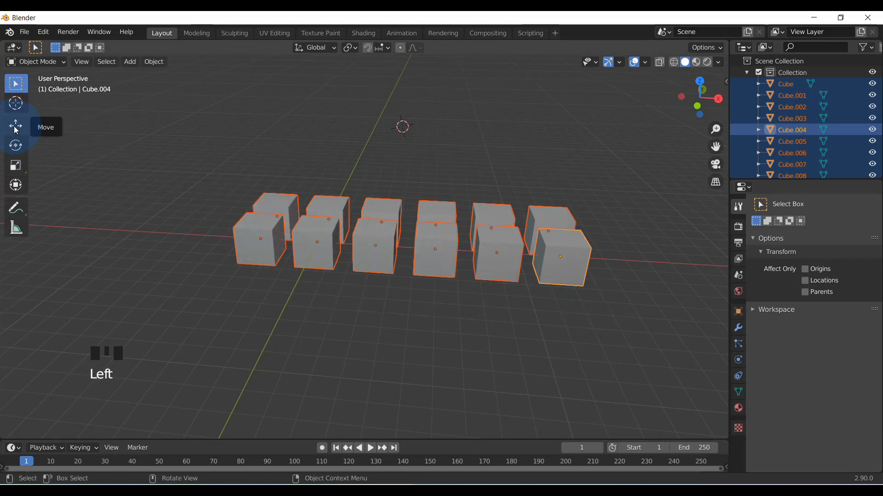
left_click(16, 126)
scroll(421, 249, "up", 3)
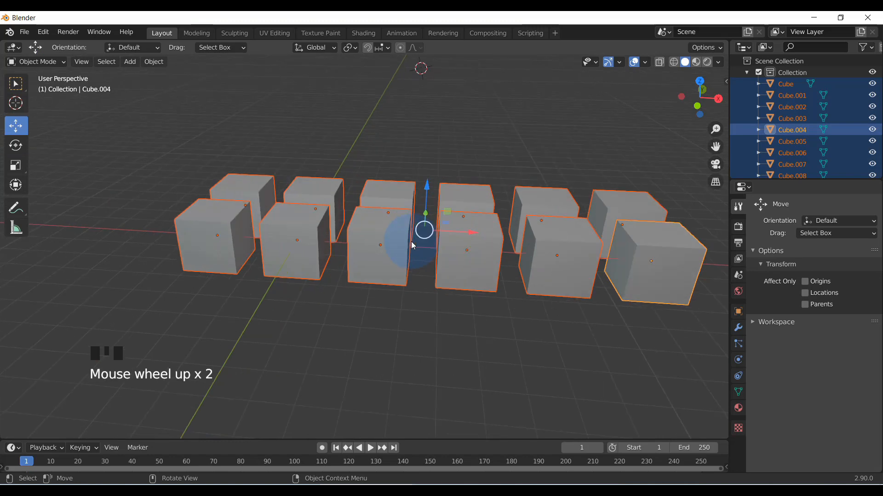
scroll(426, 244, "down", 2)
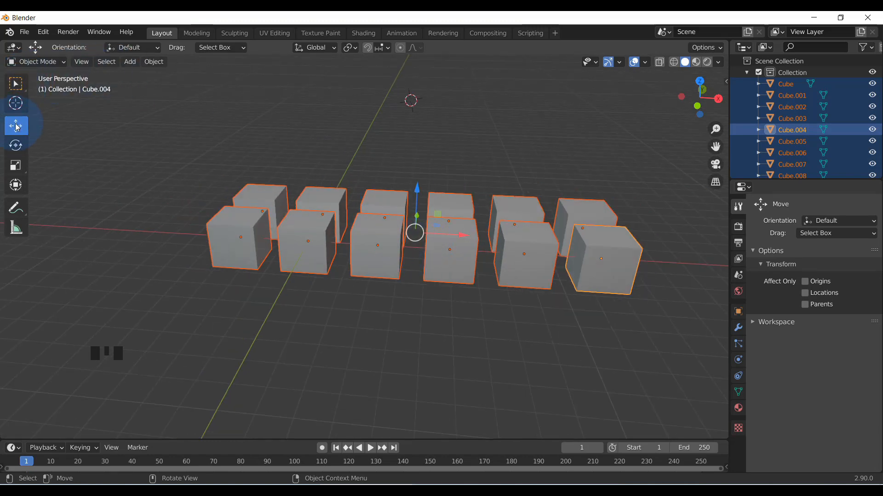
Return to the Select Box tool and try rotating and scaling all cubes around their median point, without keeping the transform
left_click(14, 84)
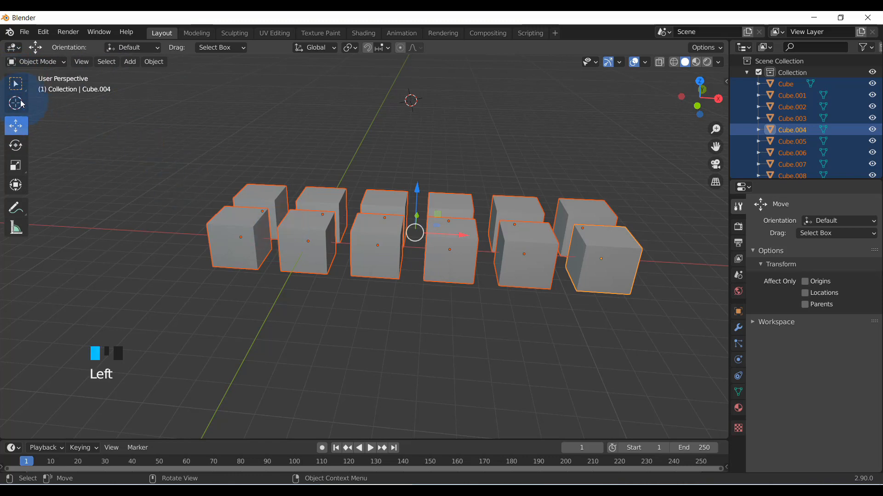
left_click(15, 84)
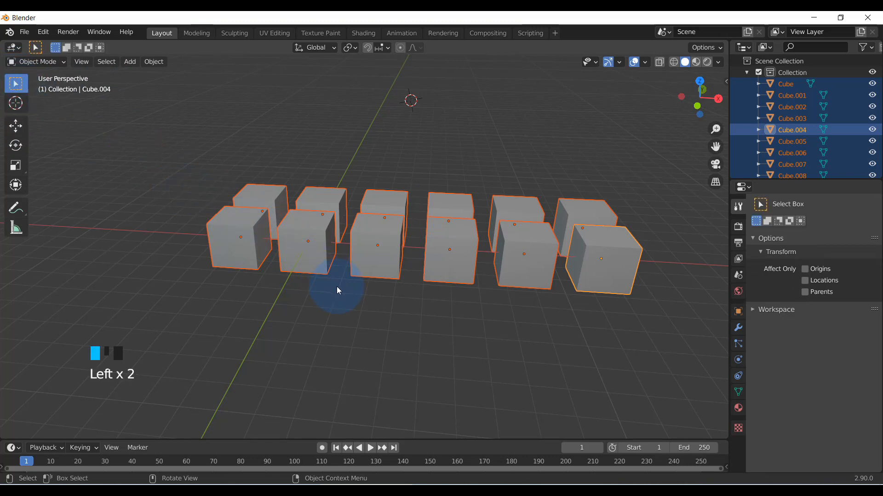
key("r")
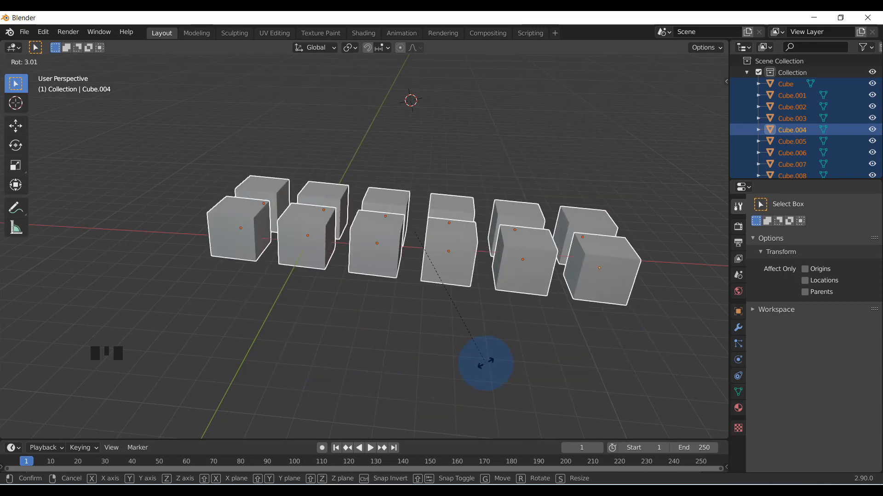
key("s")
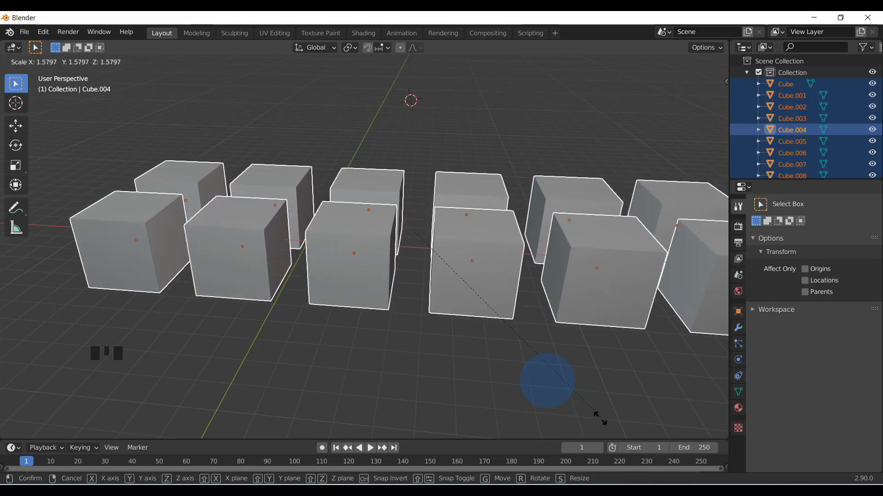
left_click(530, 368)
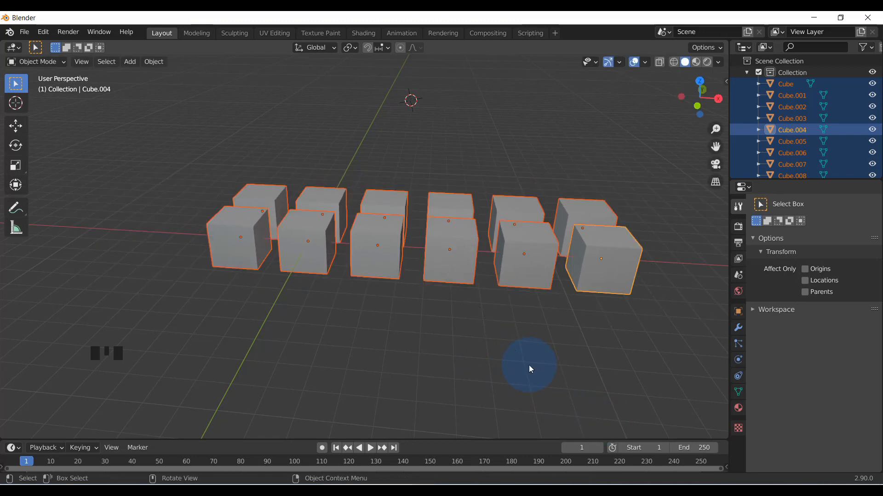
Move all twelve cubes a short distance along the negative X axis with the Move gizmo
left_click(15, 126)
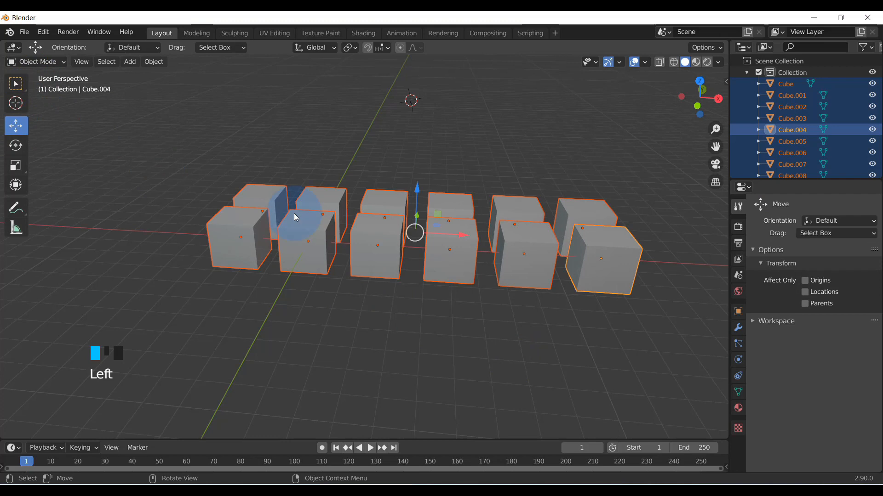
left_click_drag(461, 237, 356, 231)
mouse_move(397, 235)
left_mouse_down()
mouse_move(368, 233)
mouse_move(411, 239)
left_mouse_up()
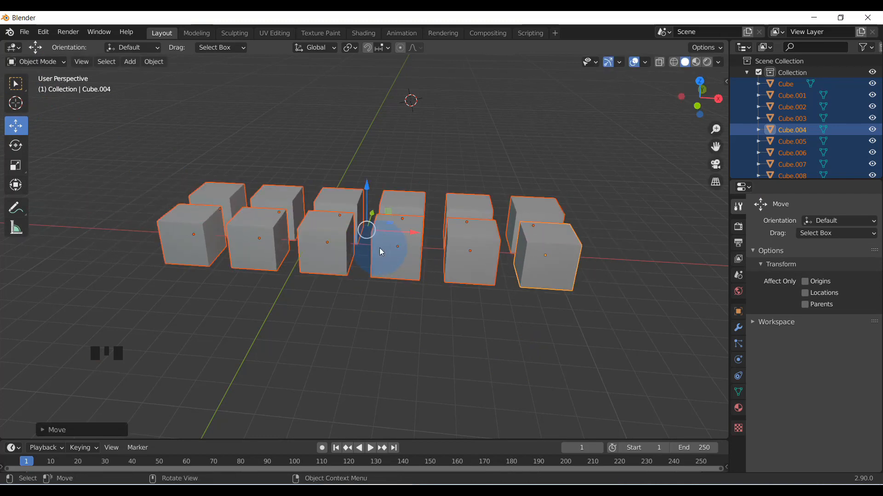
scroll(342, 295, "down", 2)
middle_click_drag(343, 296, 389, 201)
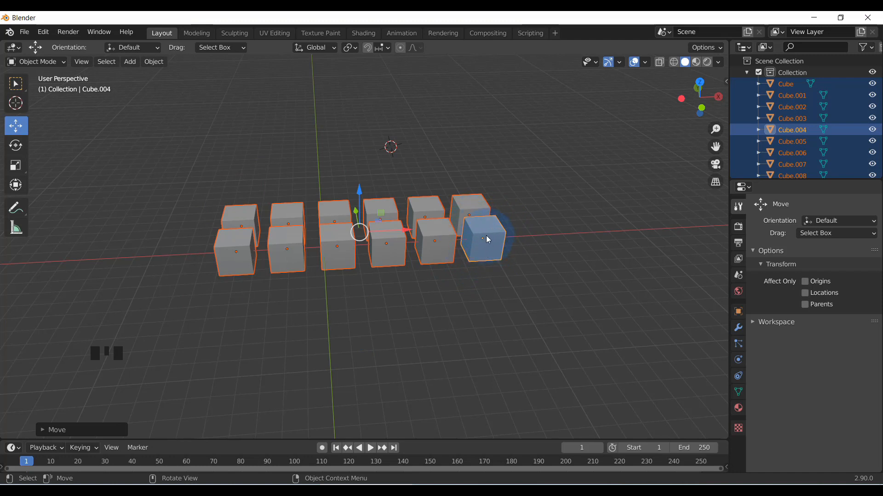
Set the transform pivot point to Active Element and check the Move gizmo on the active cube
left_click(355, 48)
left_click(378, 111)
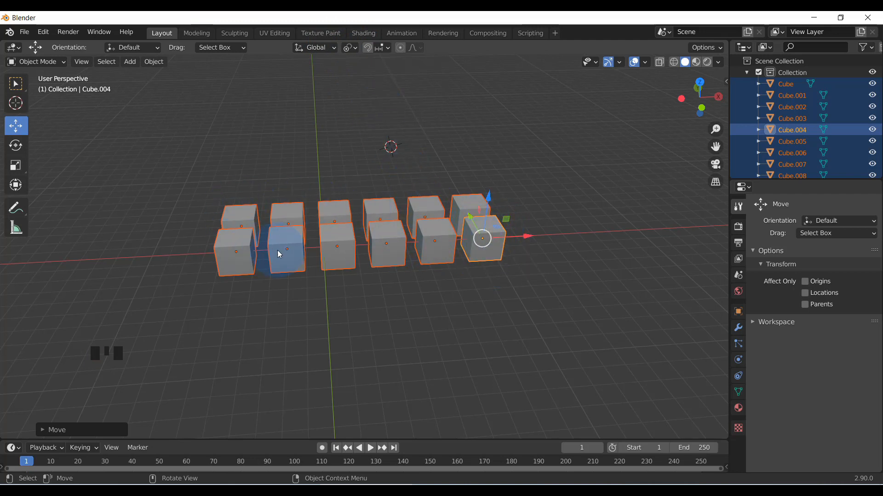
left_click(350, 47)
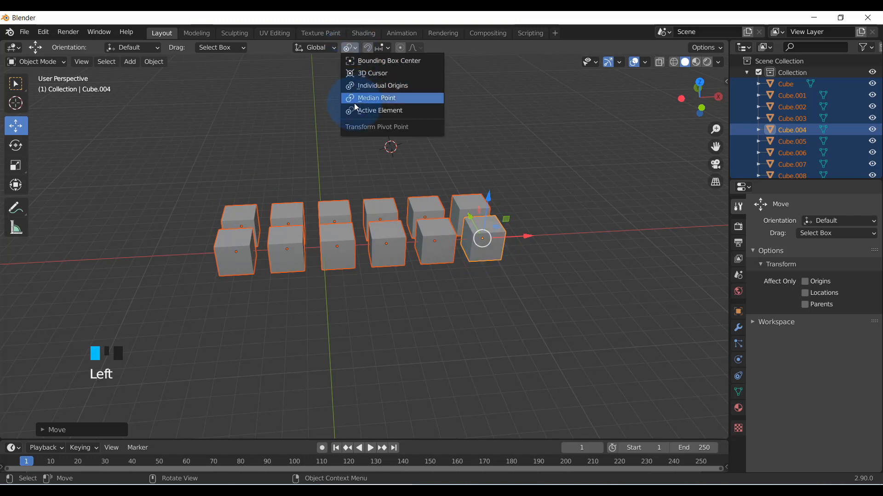
left_click(358, 110)
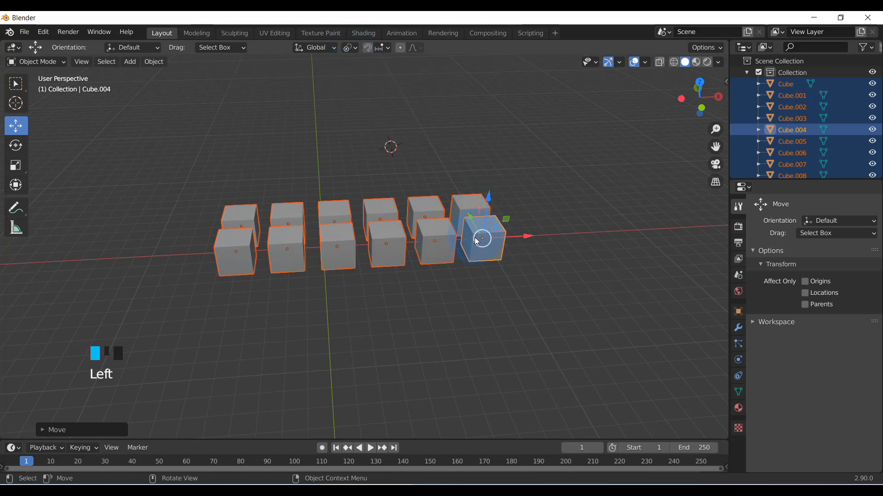
scroll(477, 242, "up", 2)
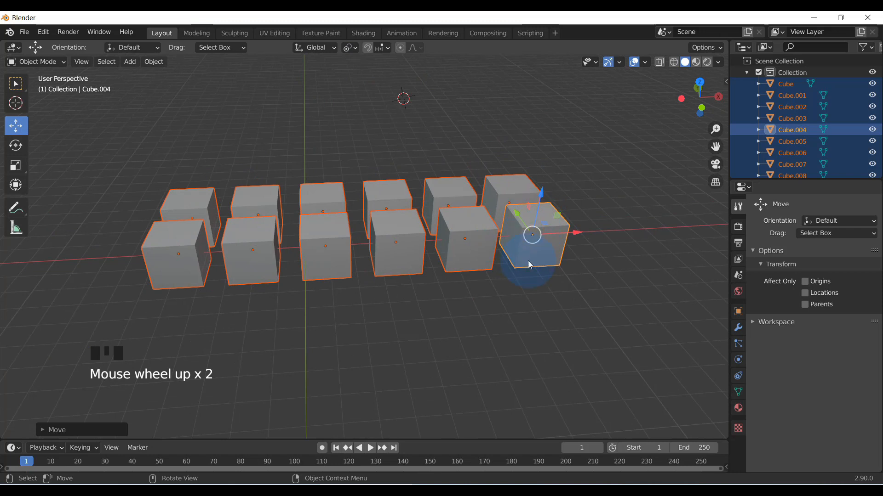
scroll(530, 242, "down", 2)
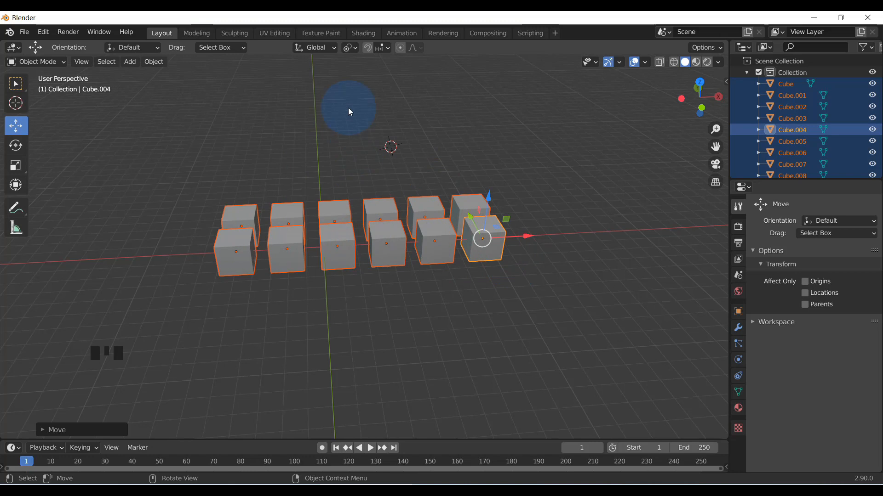
mouse_move(361, 237)
middle_mouse_down()
mouse_move(351, 256)
mouse_move(366, 239)
middle_mouse_up()
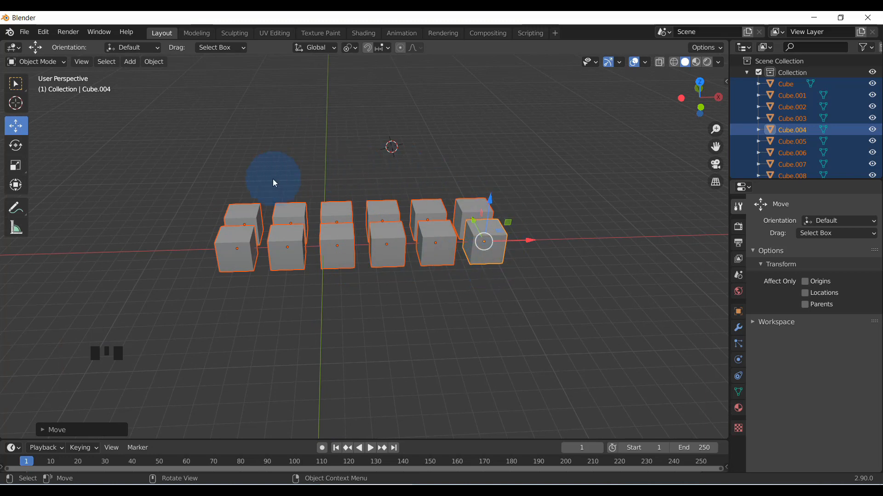
left_click(351, 48)
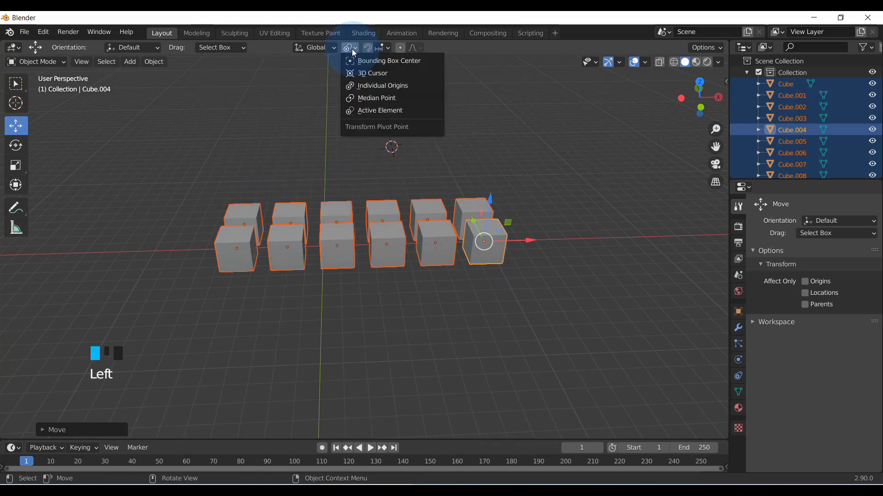
left_click(362, 113)
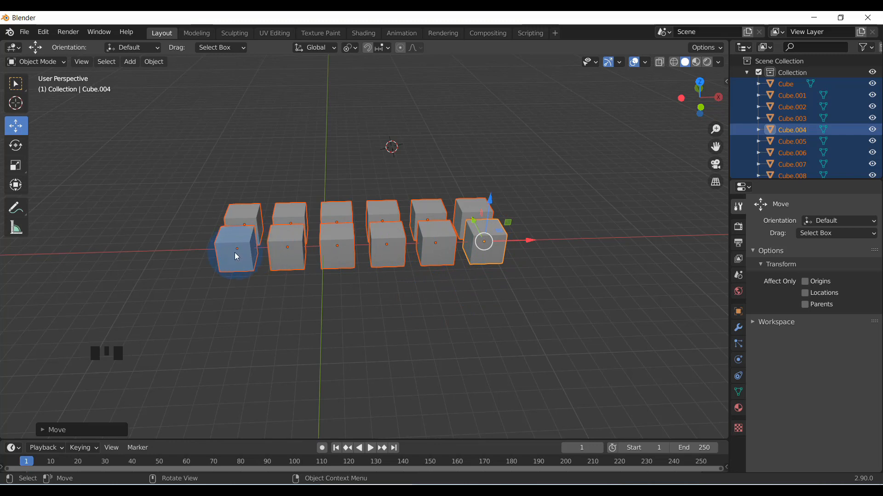
Try rotating all twelve cubes around the active cube, without keeping the rotation
scroll(236, 256, "up", 2)
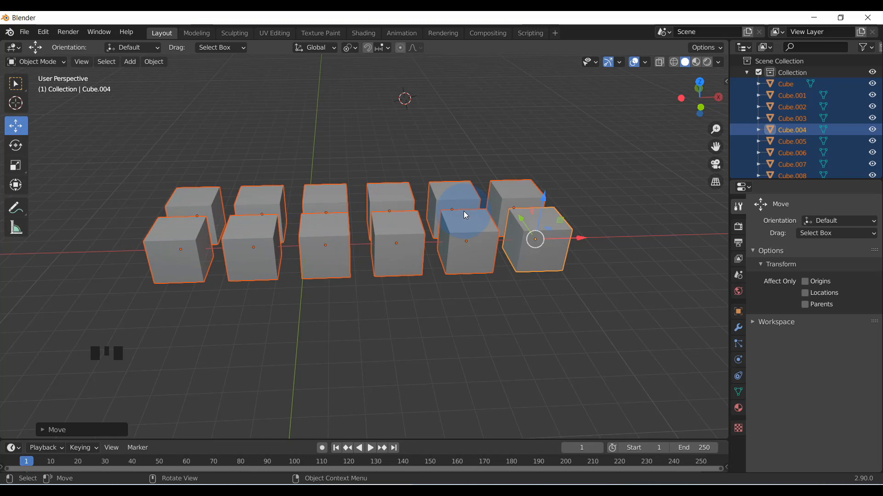
scroll(545, 251, "down", 3)
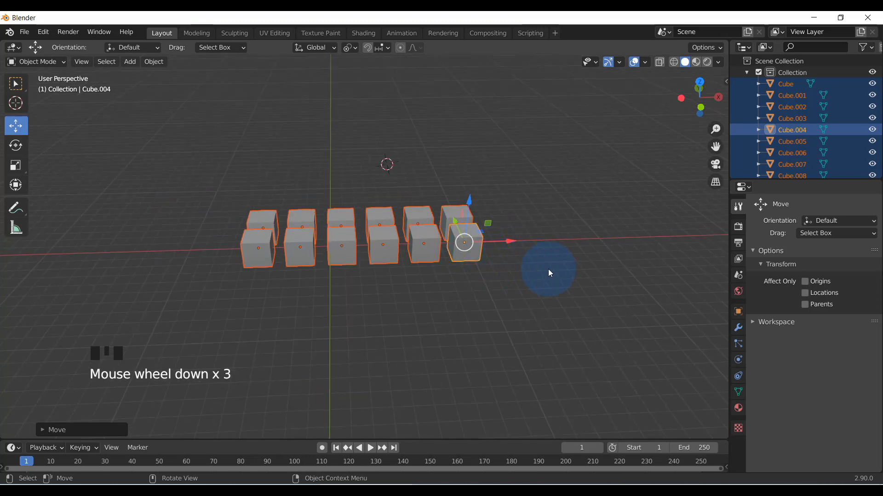
key("r")
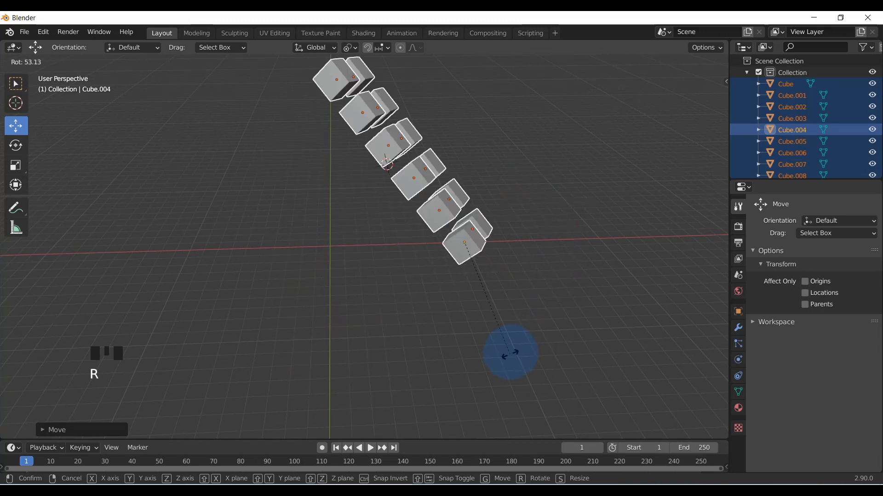
right_click(584, 195)
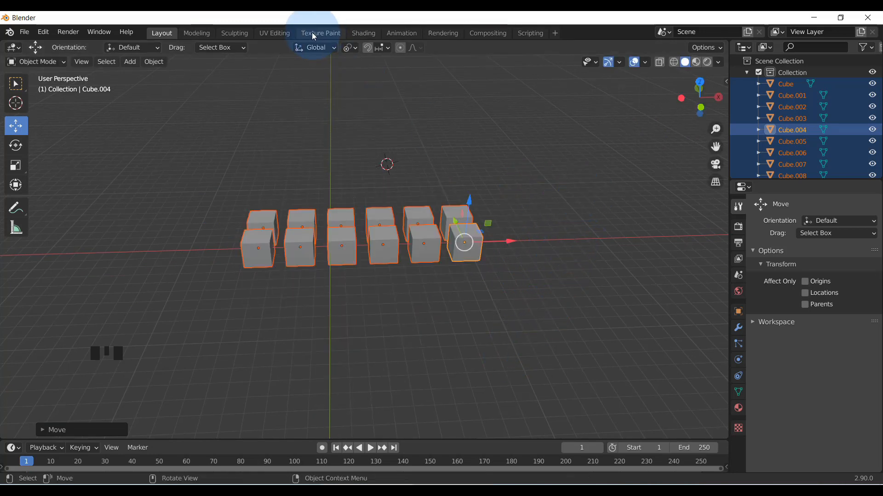
Switch the transform pivot point to Median Point and try rotating all cubes around it, without keeping the rotation
left_click(355, 48)
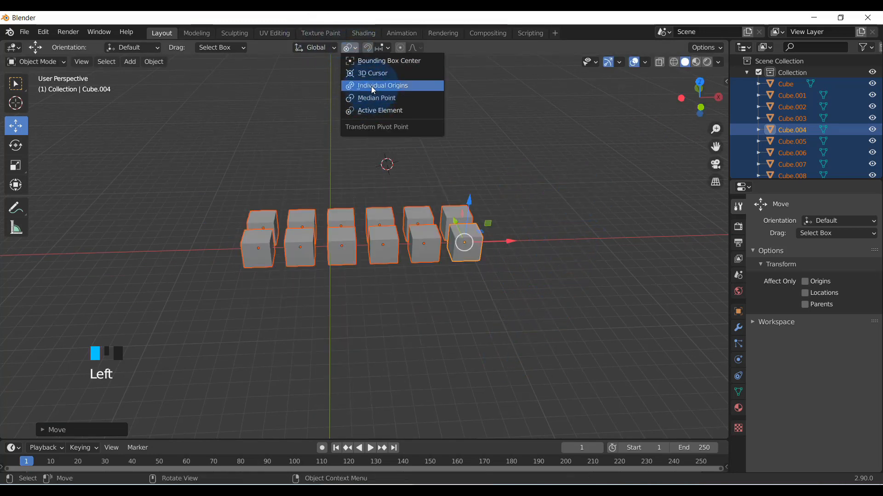
left_click(370, 97)
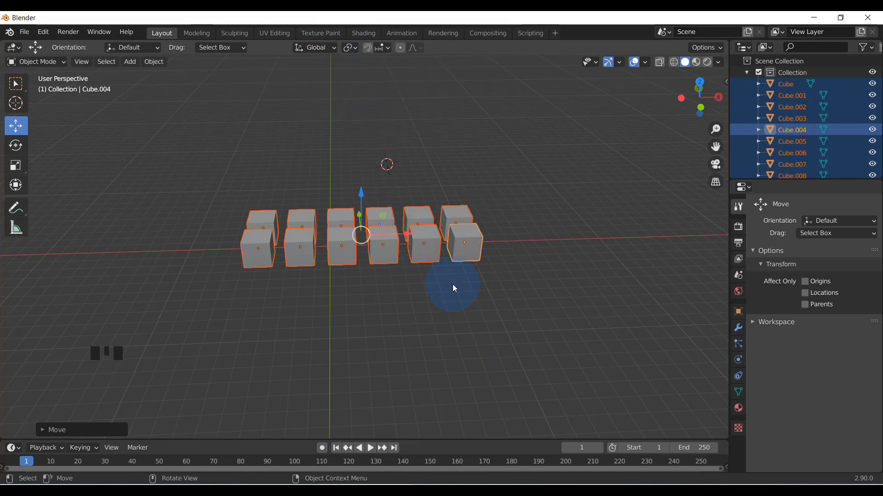
key("r")
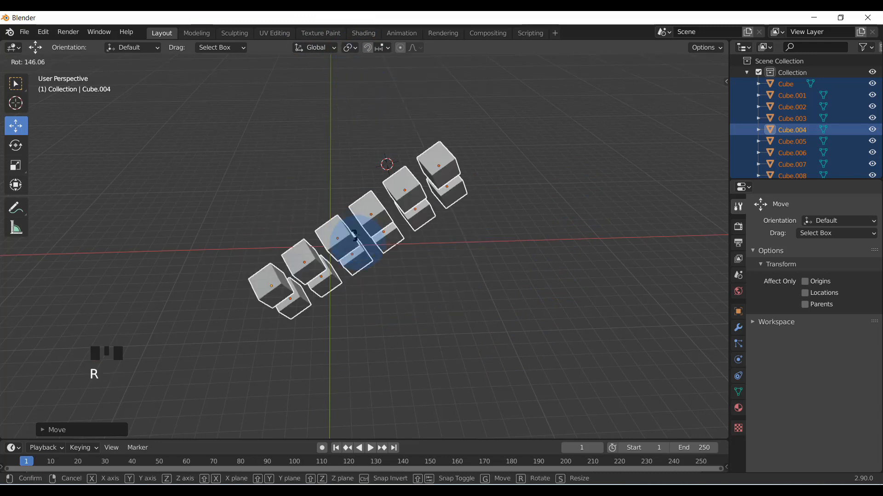
right_click(536, 286)
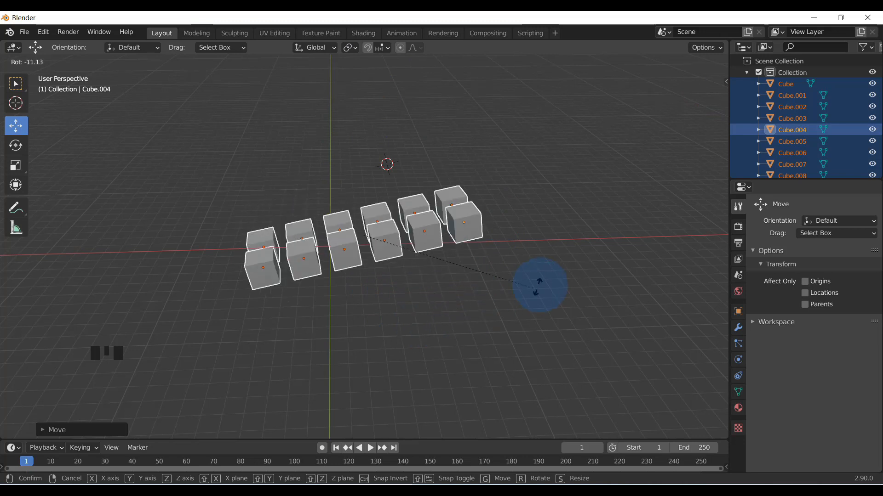
Set the transform pivot point back to Active Element and try rotating the cubes around the active cube, without keeping the rotation
left_click(349, 48)
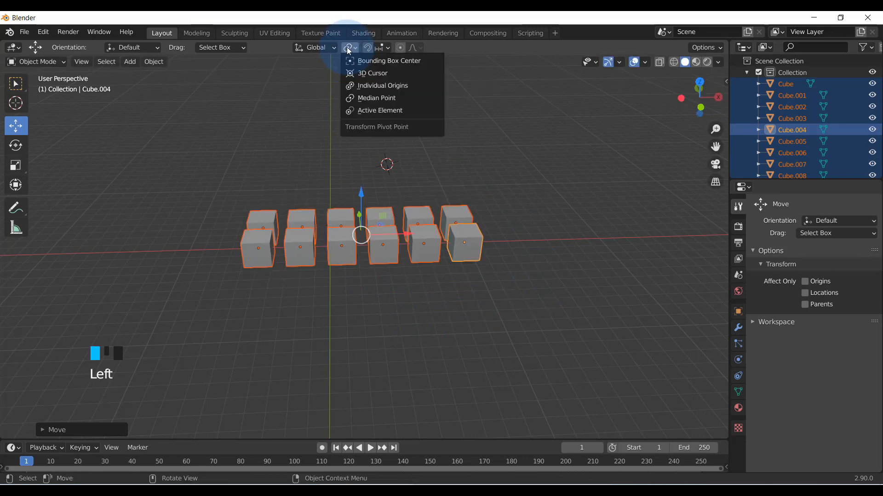
left_click(377, 111)
key("r")
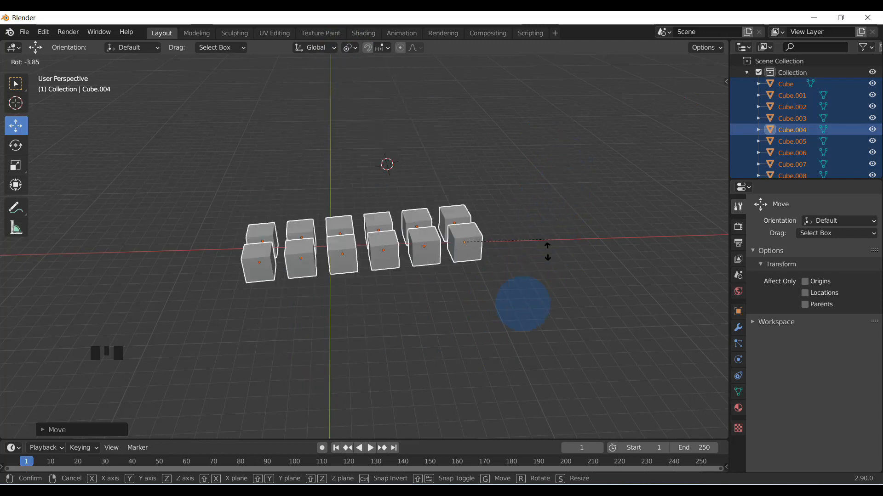
right_click(572, 179)
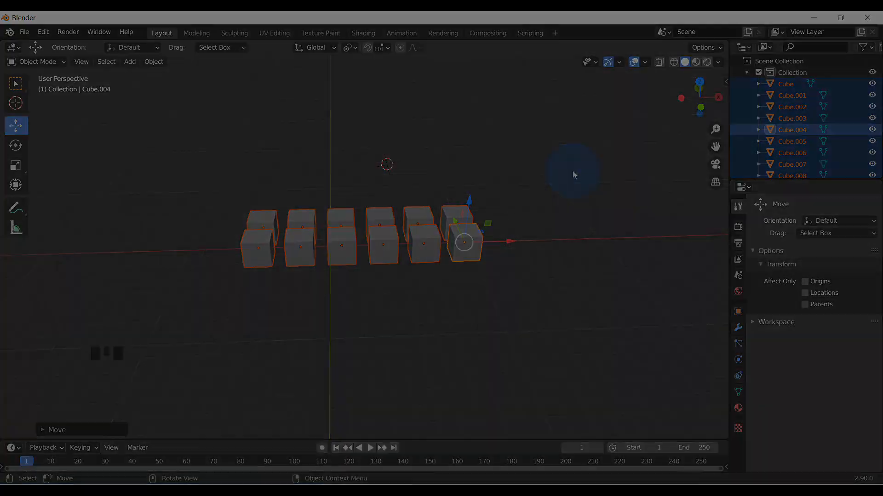